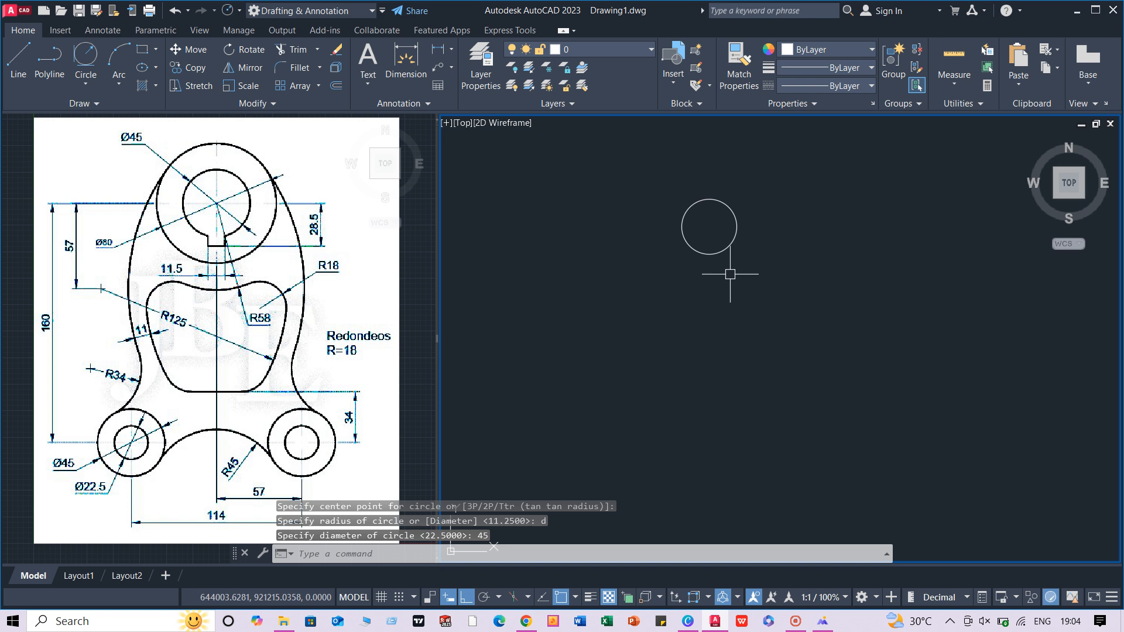
Step: Draw a circle of diameter 80 concentric with the existing 45-diameter circle
scroll(713, 223, up, 2)
key(Return)
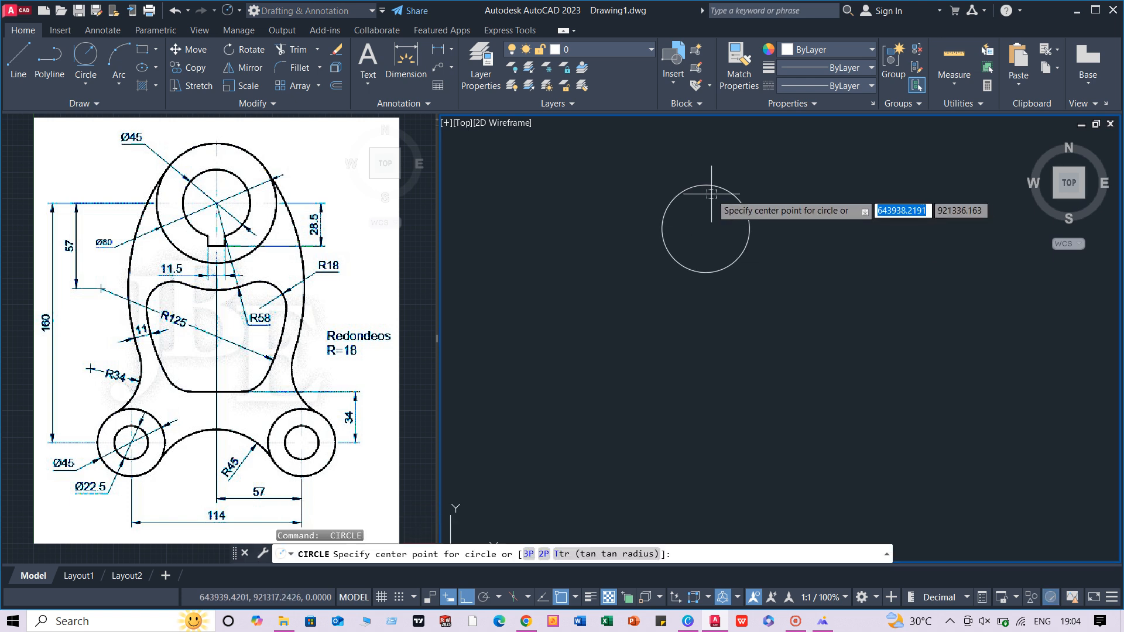
click(705, 228)
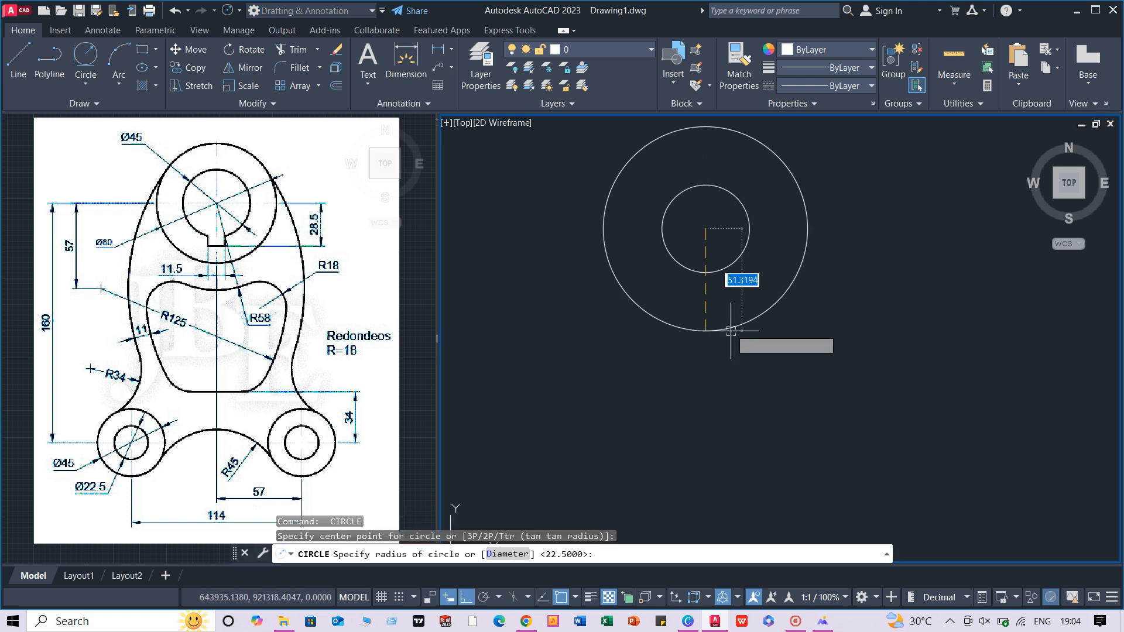
text(d)
key(Return)
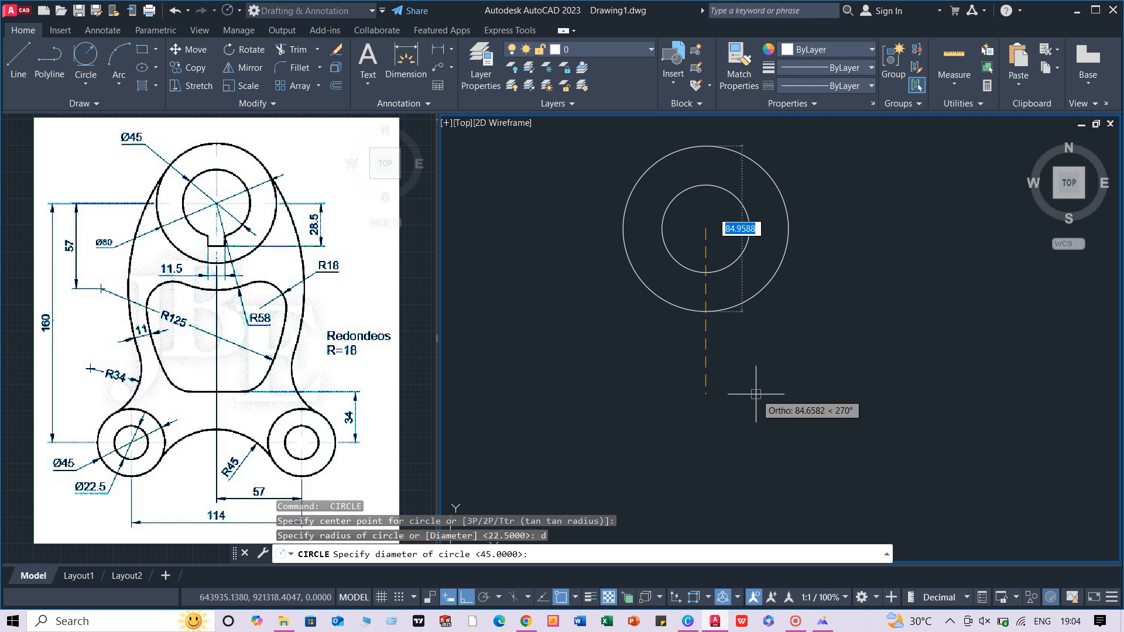
text(80)
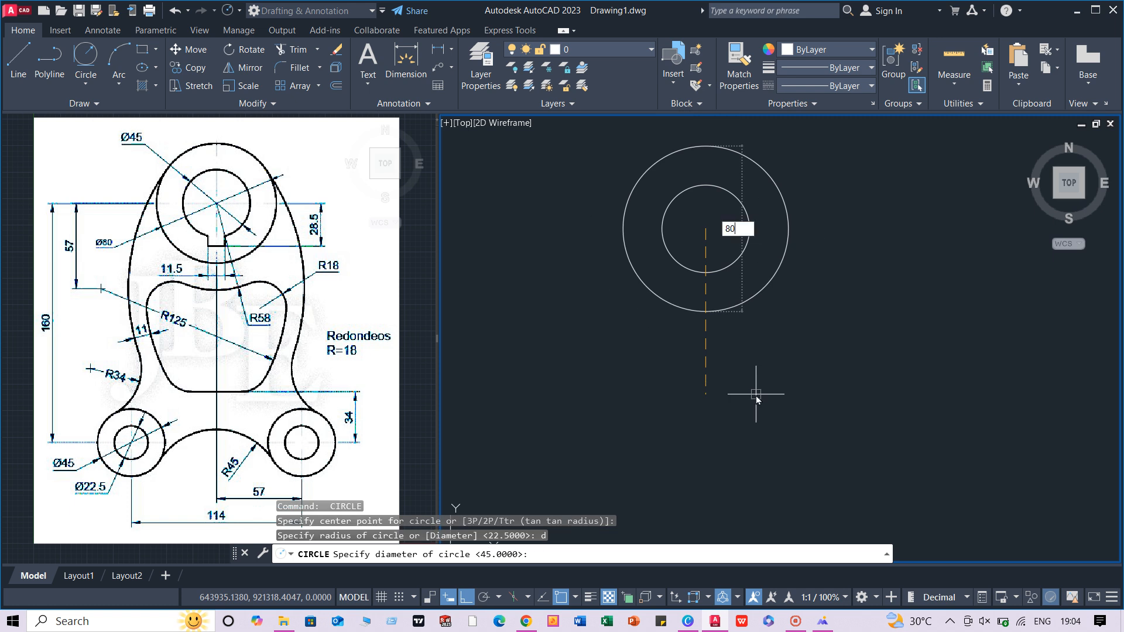
key(Return)
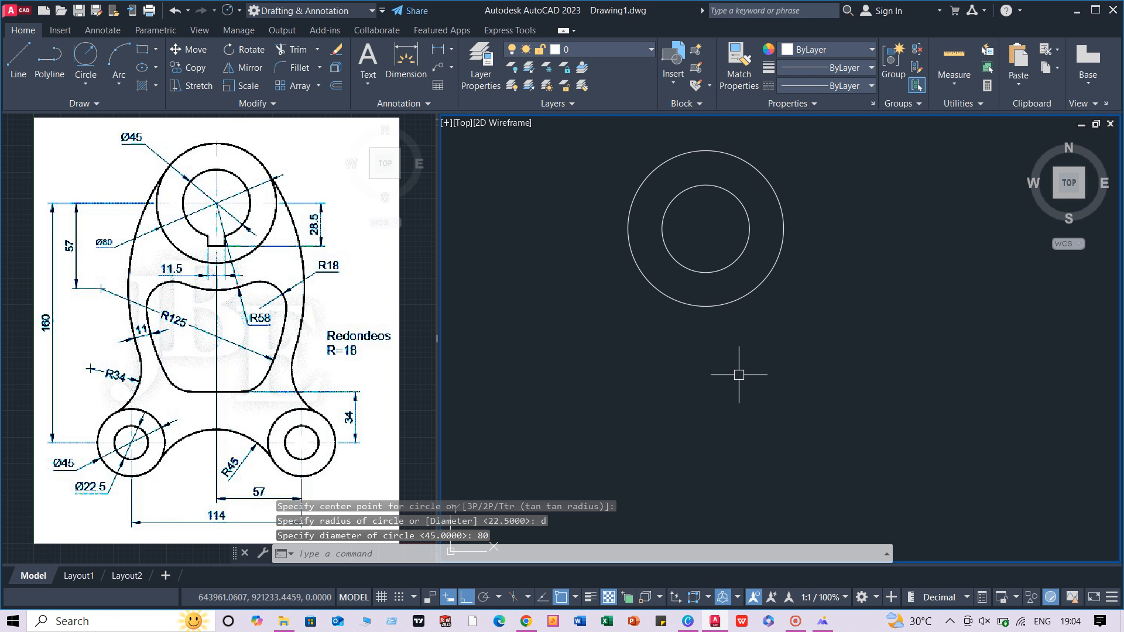
Step: Copy the inner 45-diameter circle 160 units straight down from its centre
click(706, 273)
text(c)
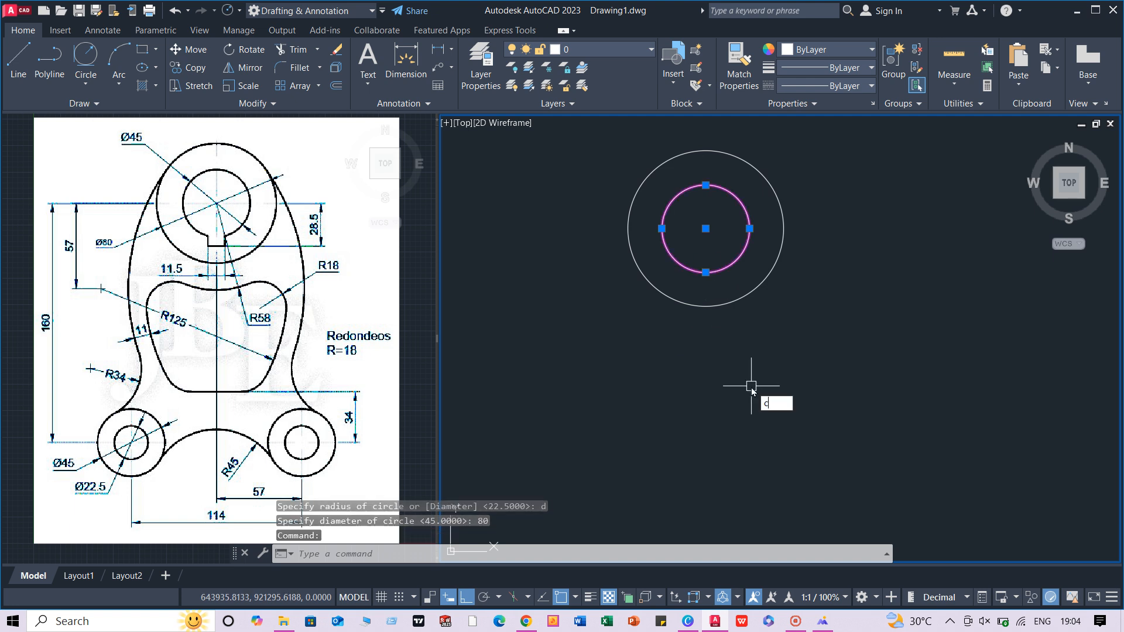
text(o)
key(Return)
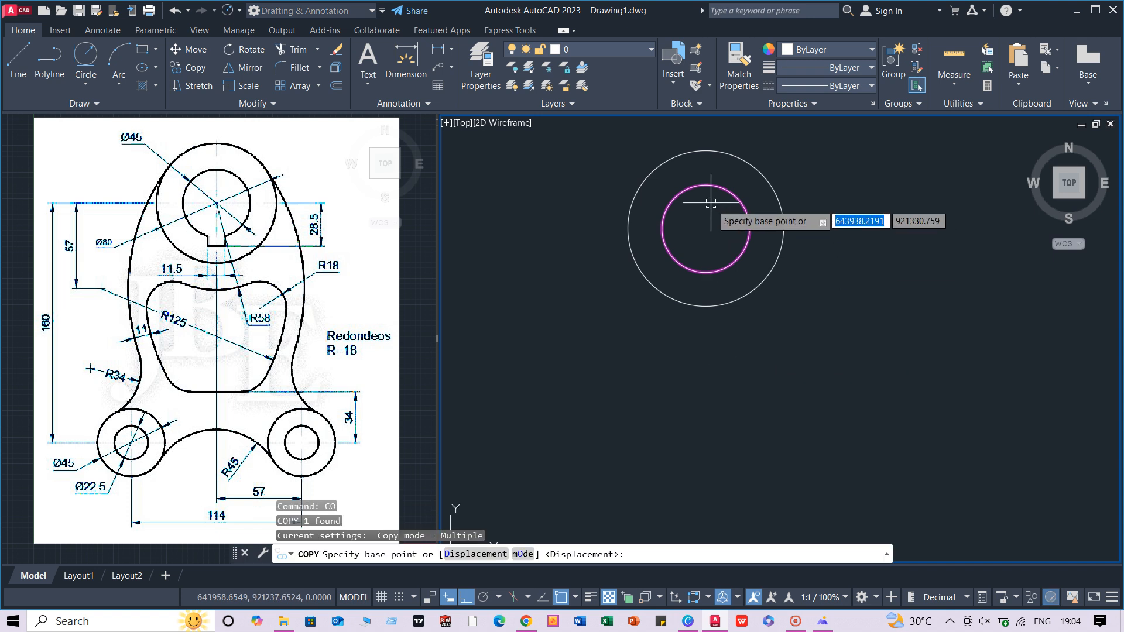
click(707, 228)
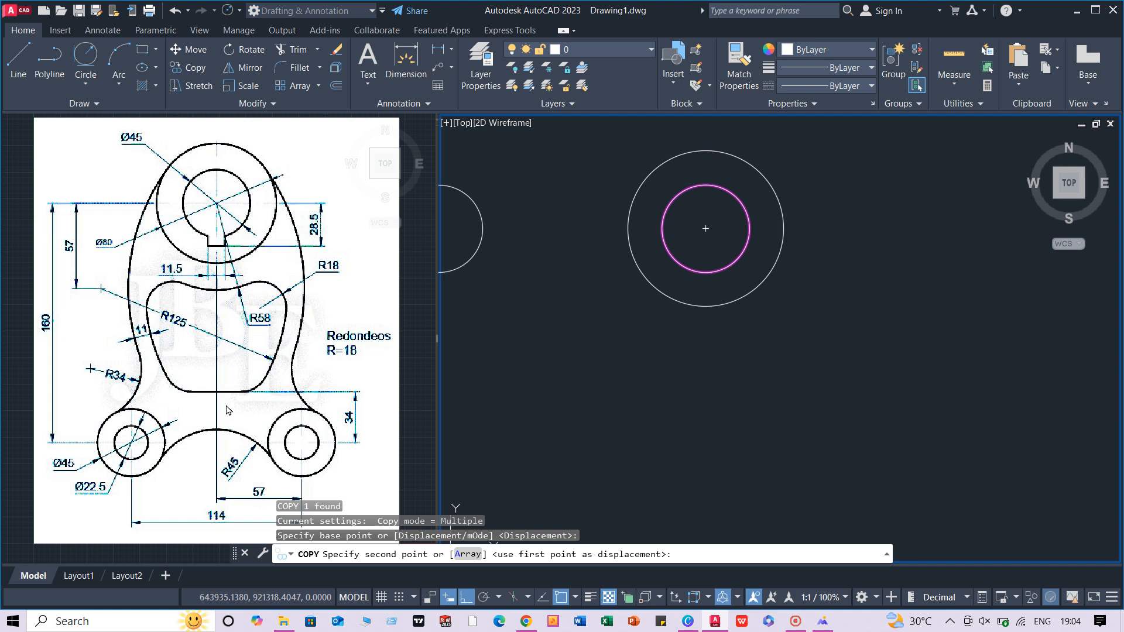
text(1)
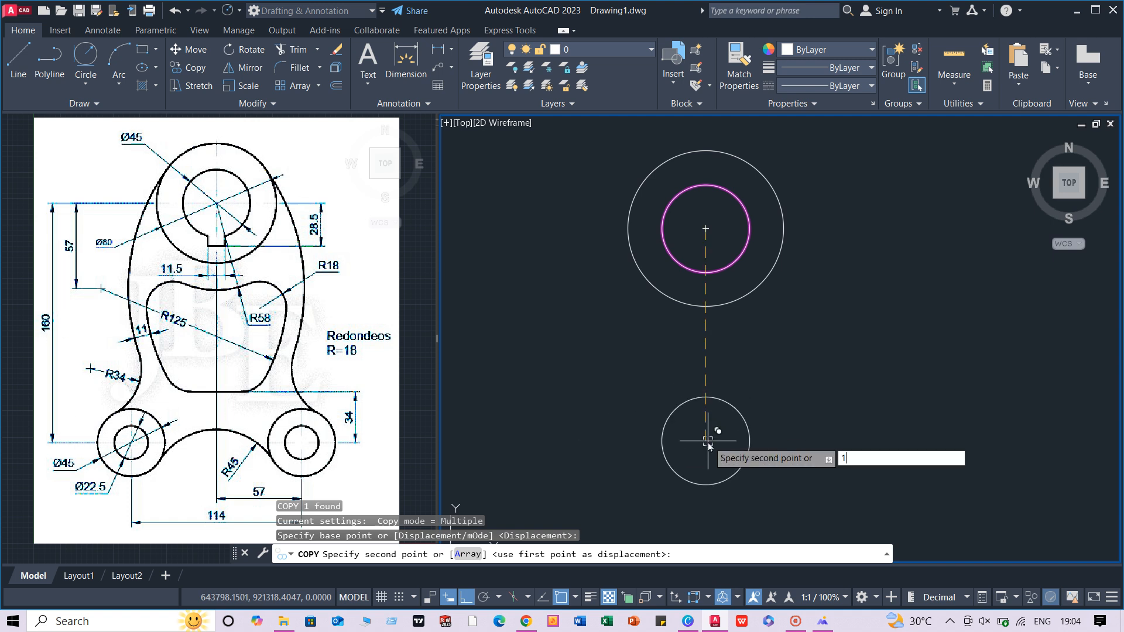
text(60)
key(Return)
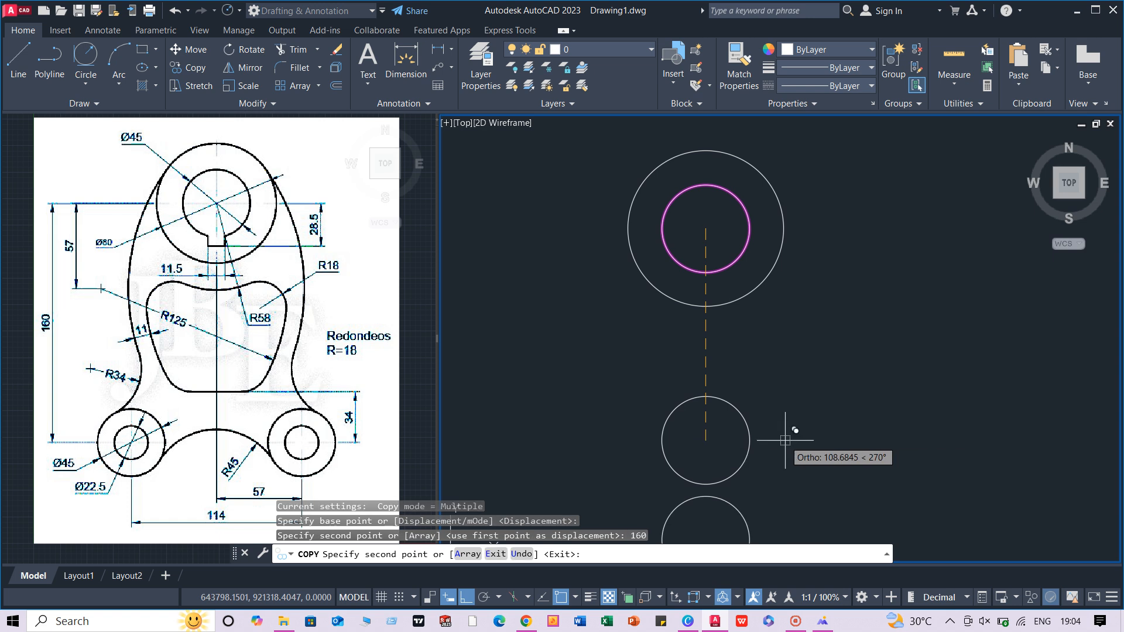
key(Escape)
Step: Move the copied lower circle 57 units horizontally to the right from its centre
middle_drag(785, 440, 793, 321)
scroll(792, 334, down, 2)
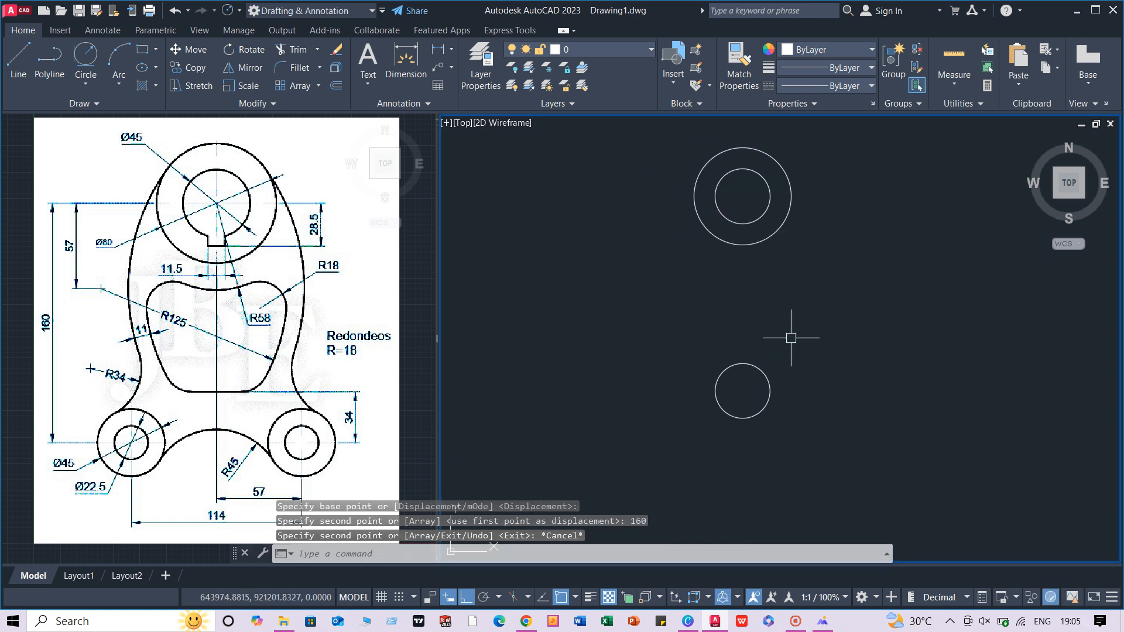
click(778, 373)
click(694, 448)
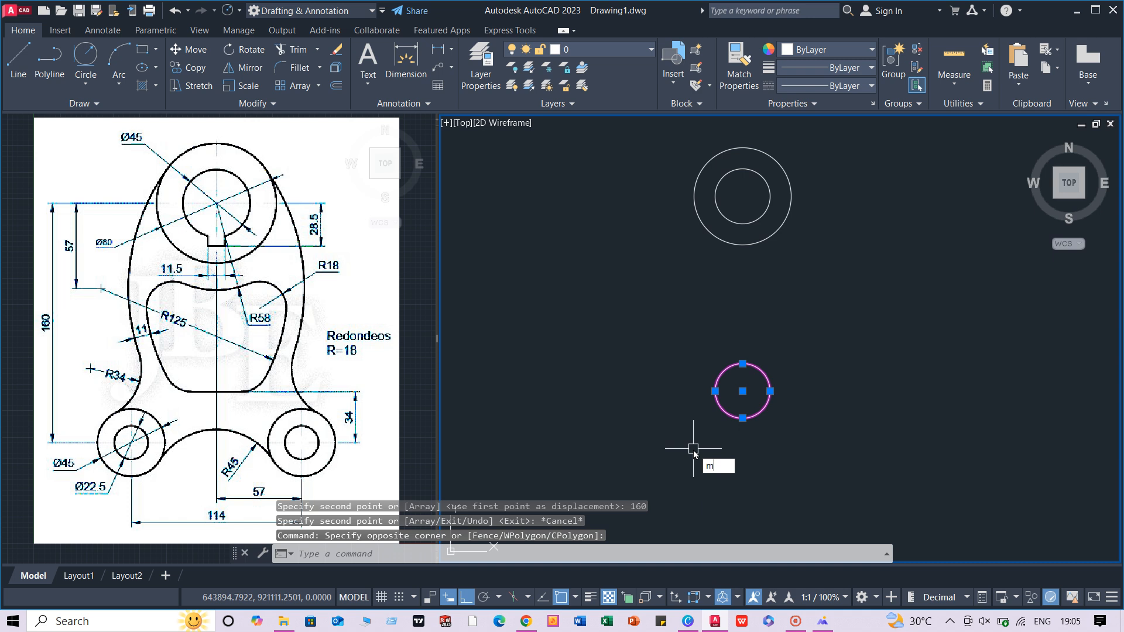
key(Return)
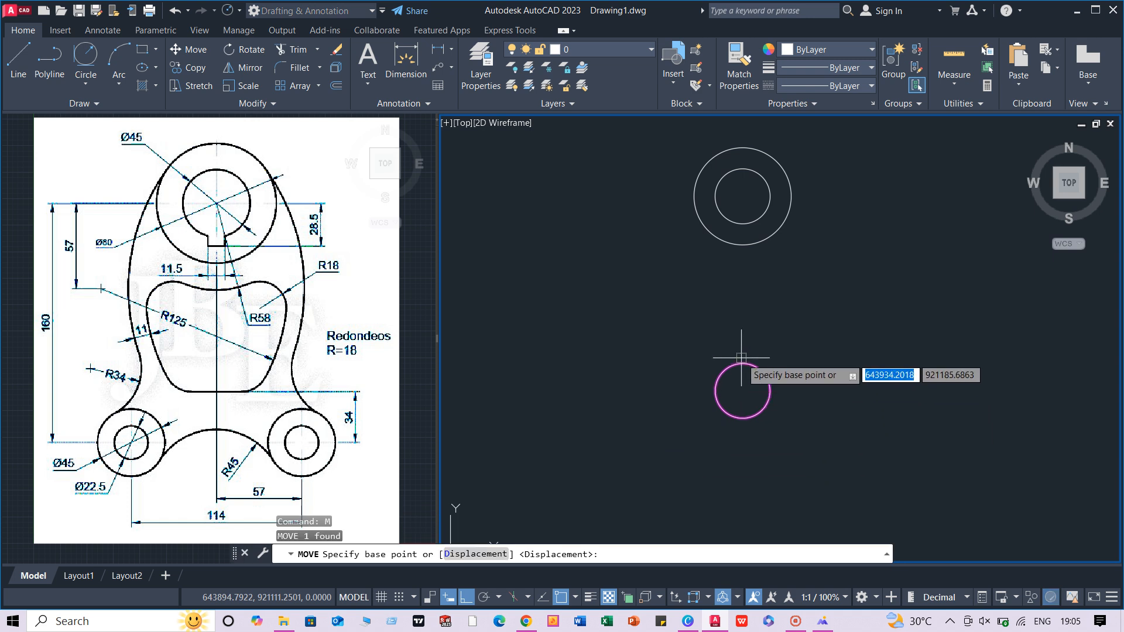
click(743, 391)
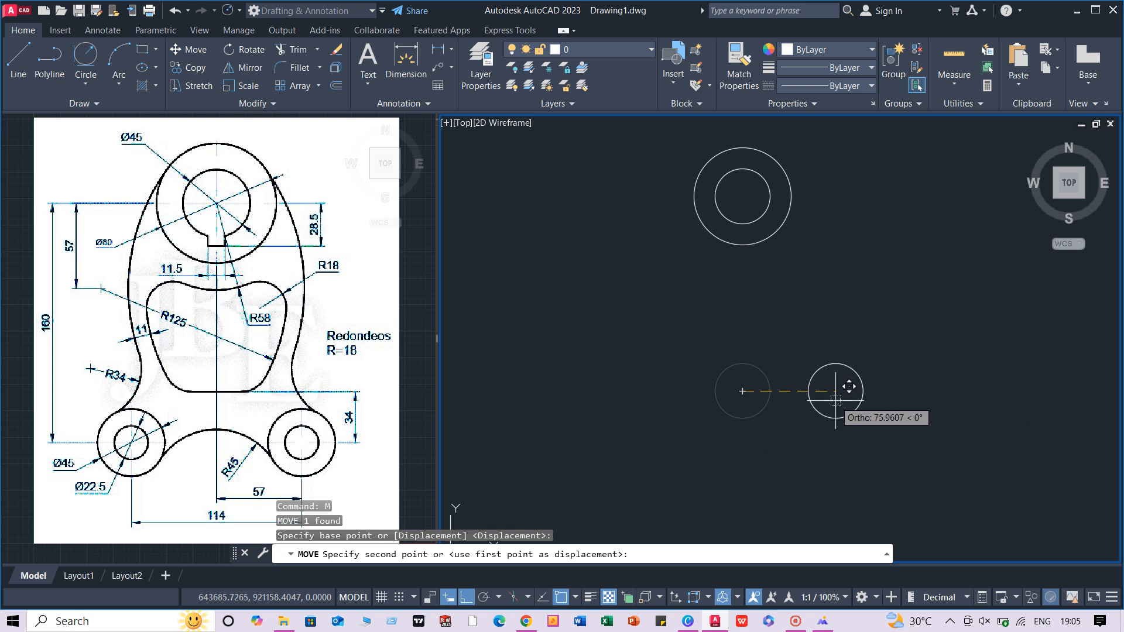
text(57)
key(Return)
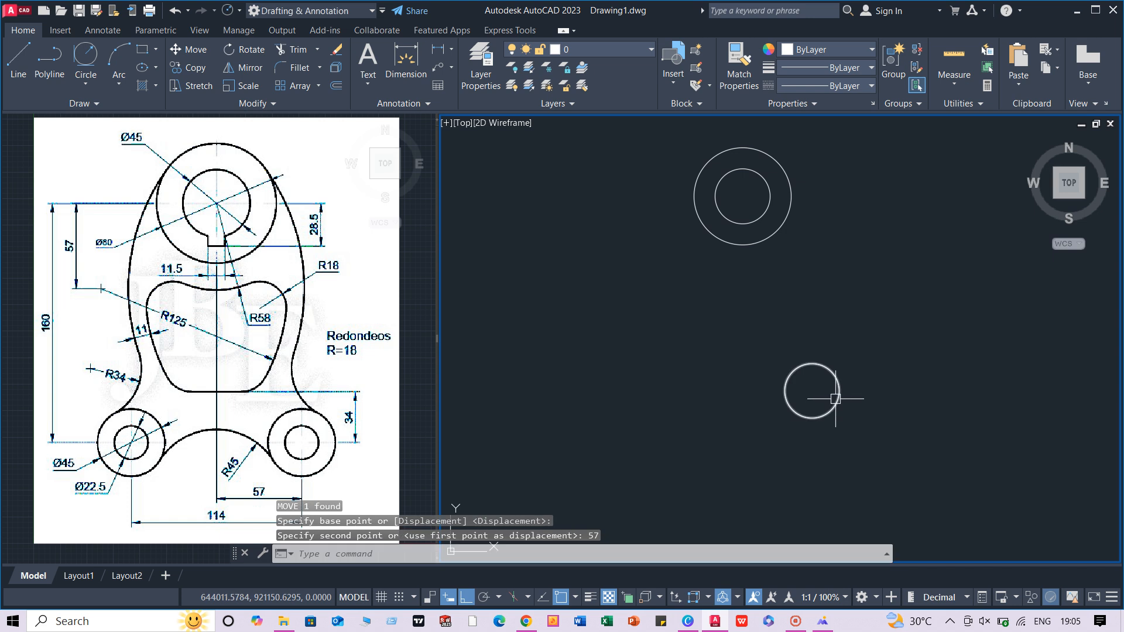
Step: Draw a circle of diameter 22.5 at the centre of the lower right circle
scroll(810, 404, up, 2)
text(c)
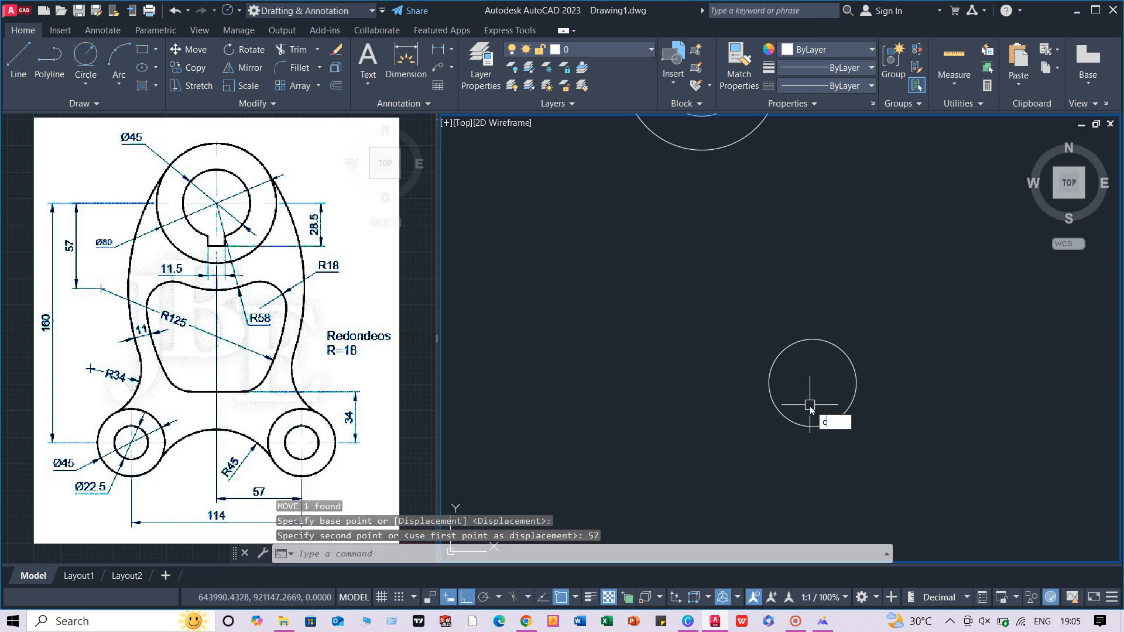
key(Return)
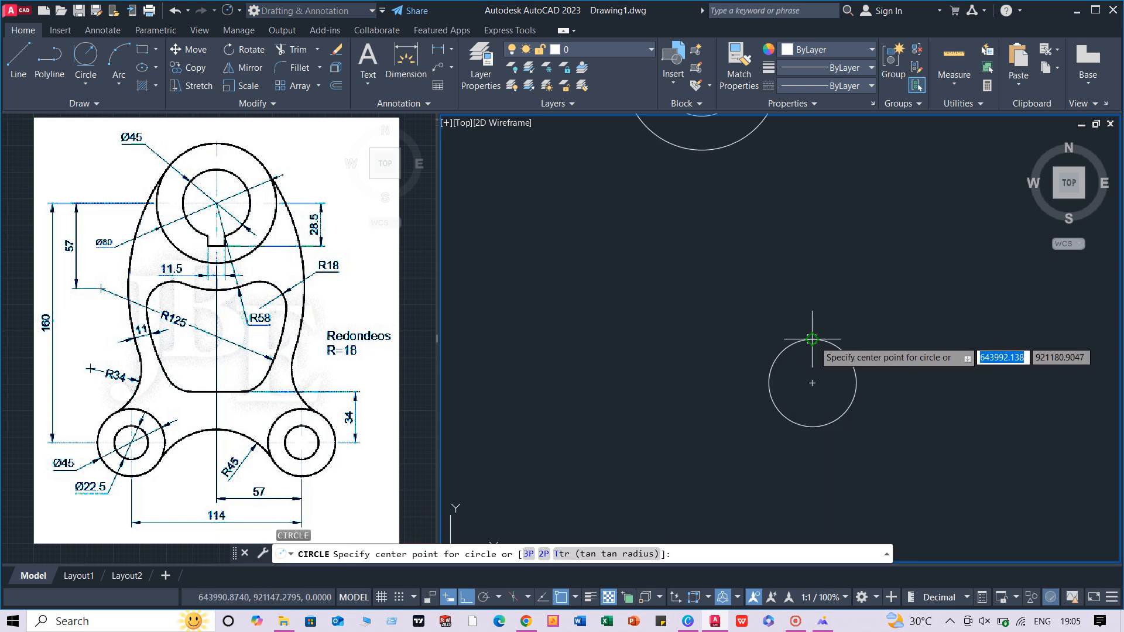
click(813, 384)
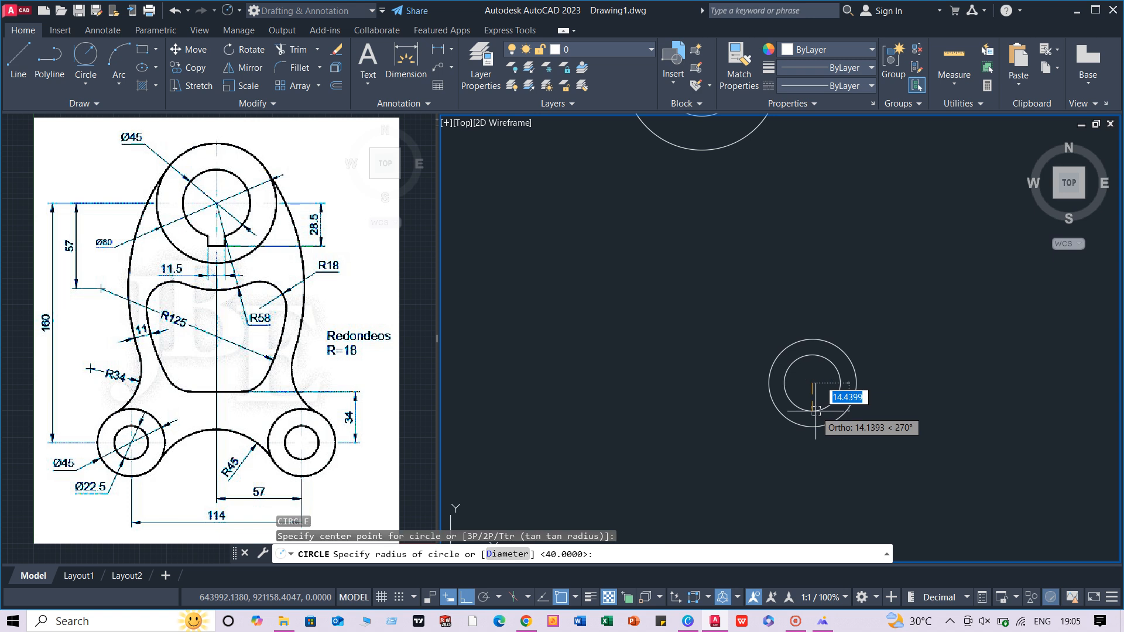
text(d)
key(Return)
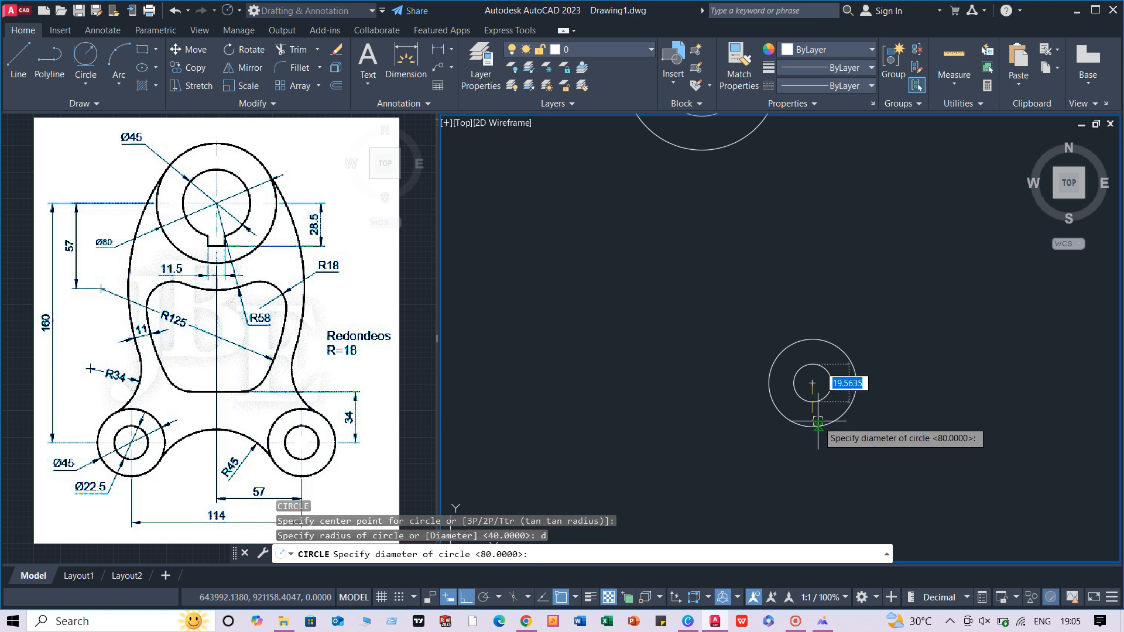
text(22)
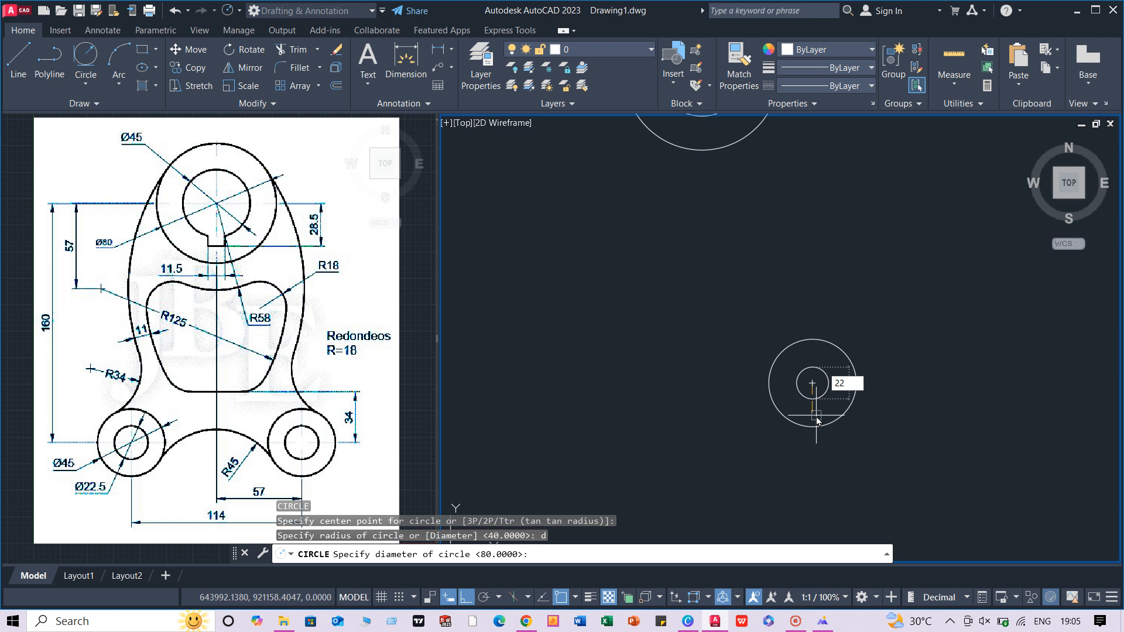
text(.5)
key(Return)
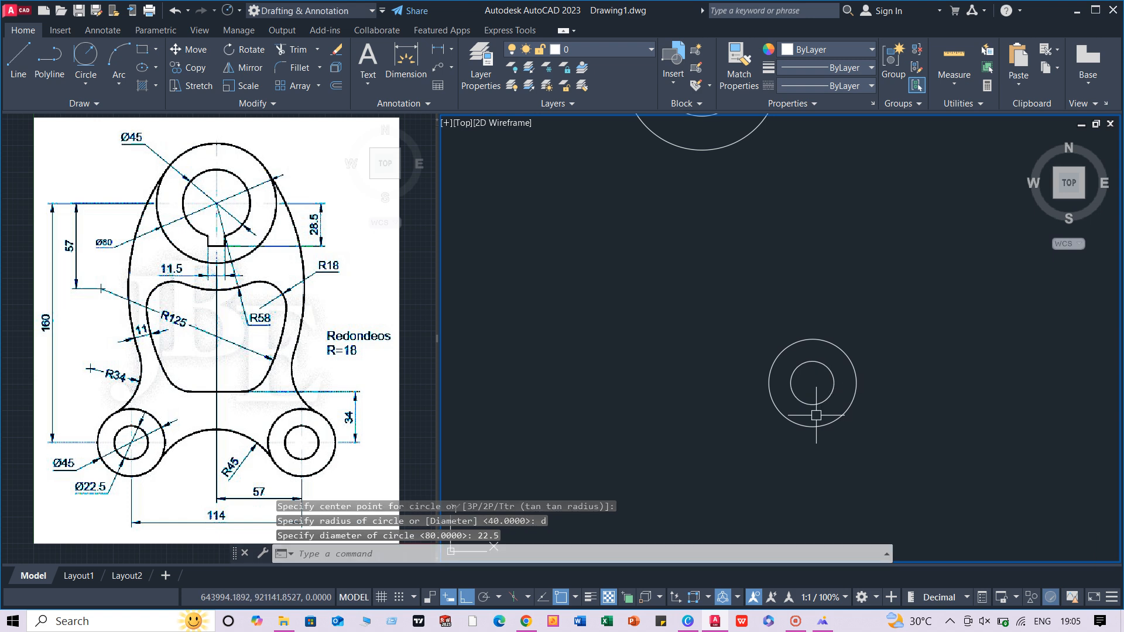
Step: Mirror the two lower right circles about the vertical axis through the upper circles' centre, keeping the originals
click(872, 331)
click(820, 396)
text(mi)
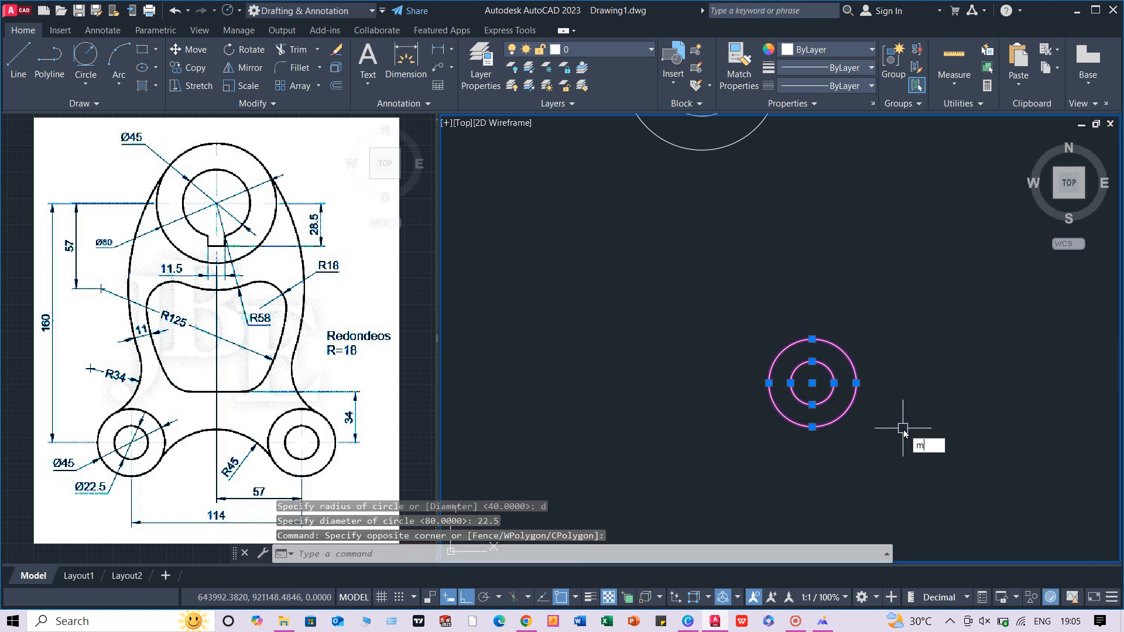
key(Return)
middle_drag(775, 281, 803, 411)
click(732, 205)
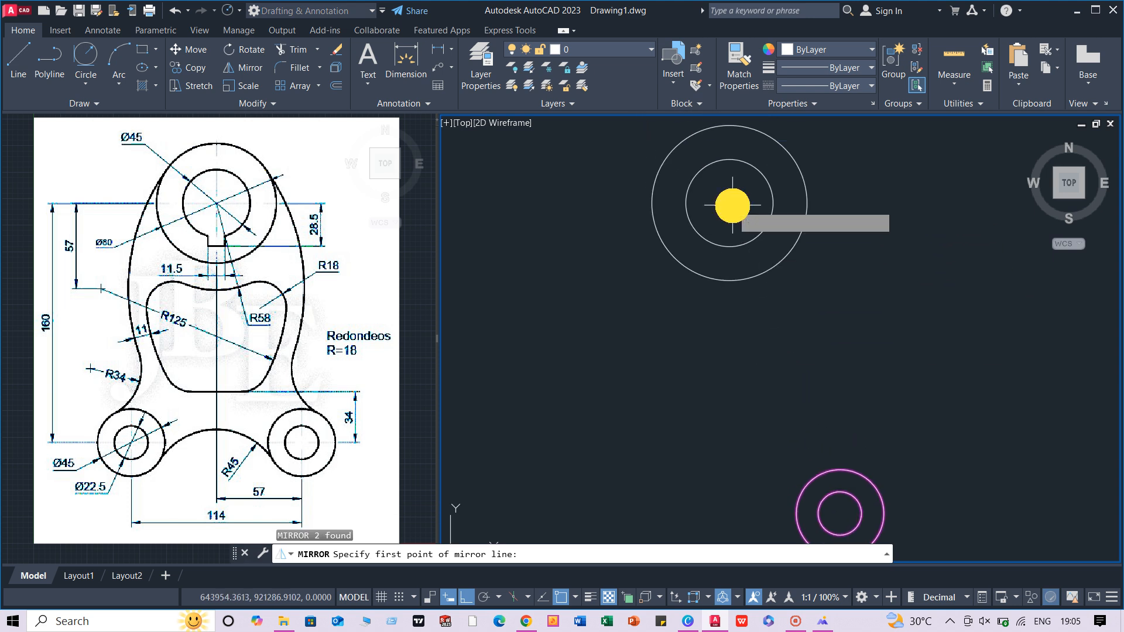
click(733, 244)
click(763, 295)
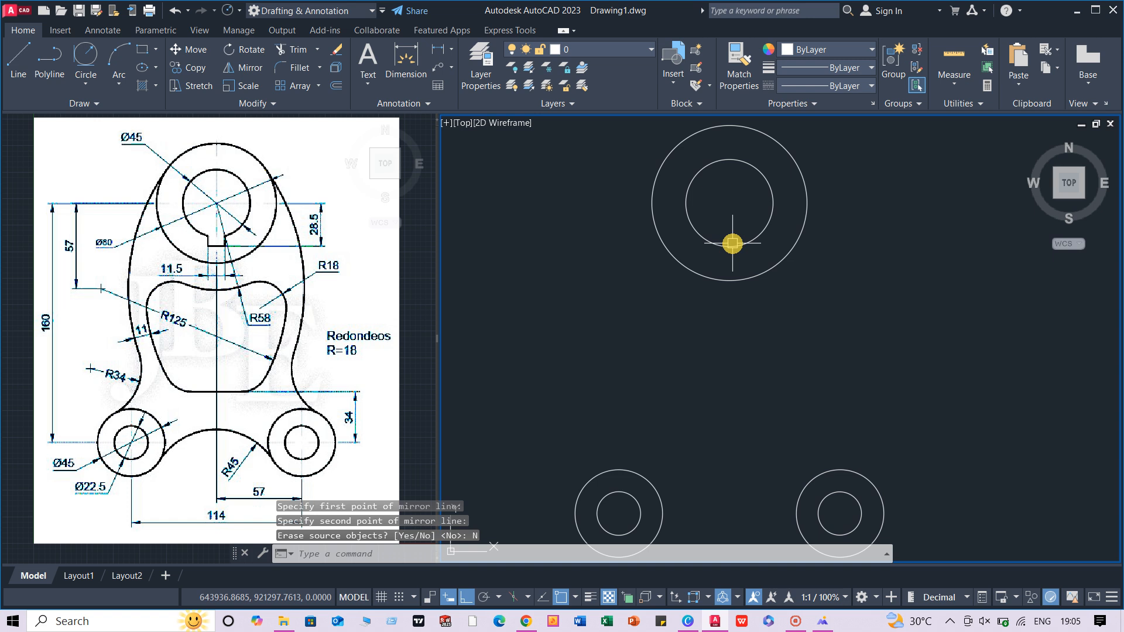
Step: Fillet the outer circles of the two lower bosses with a radius of 45 to form the connecting arc
scroll(740, 359, down, 2)
middle_drag(740, 359, 732, 284)
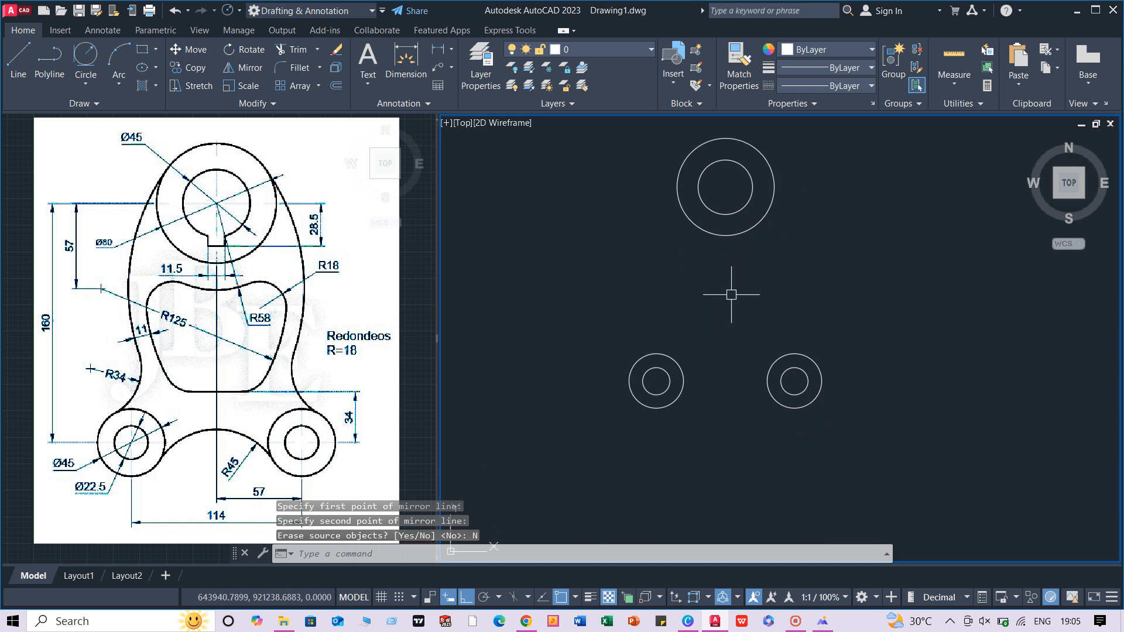
text(f)
key(Return)
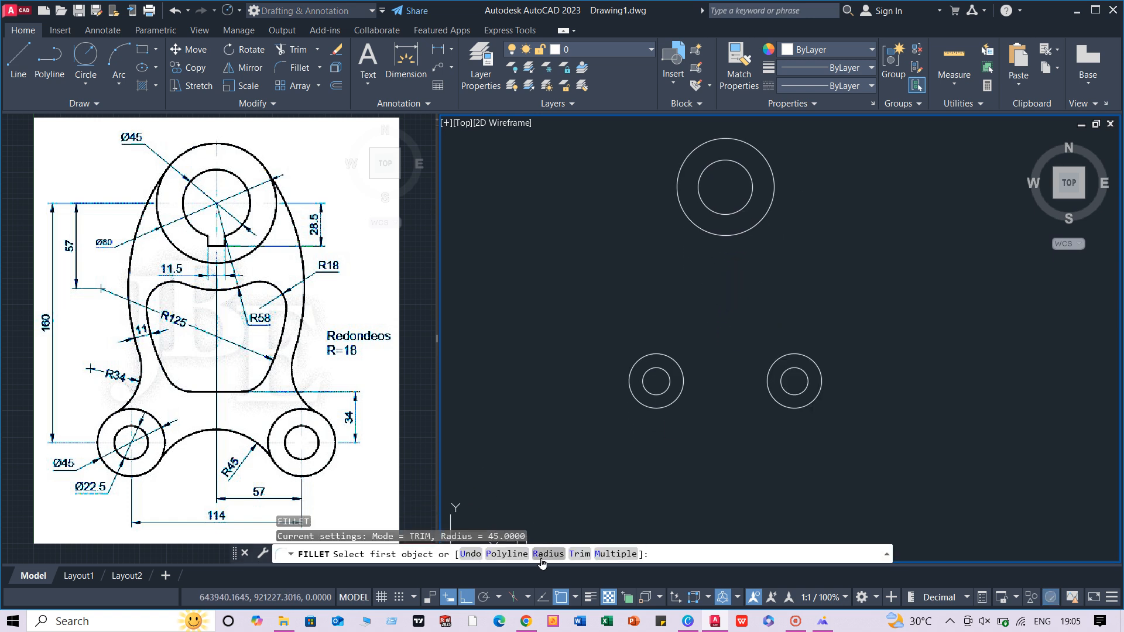
click(542, 559)
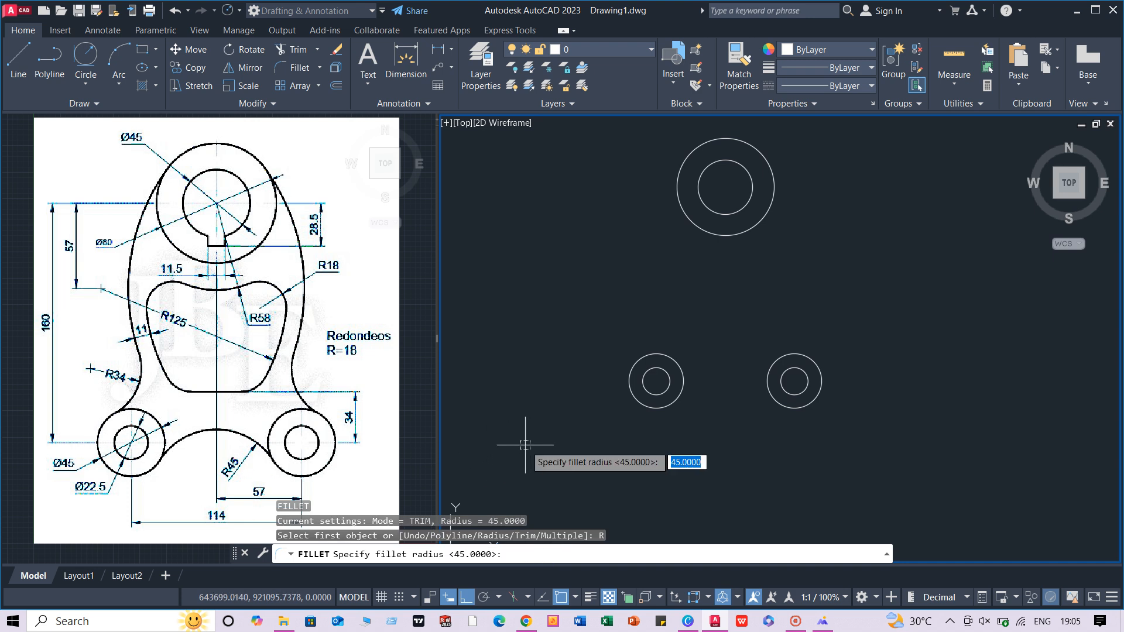
text(45)
key(Return)
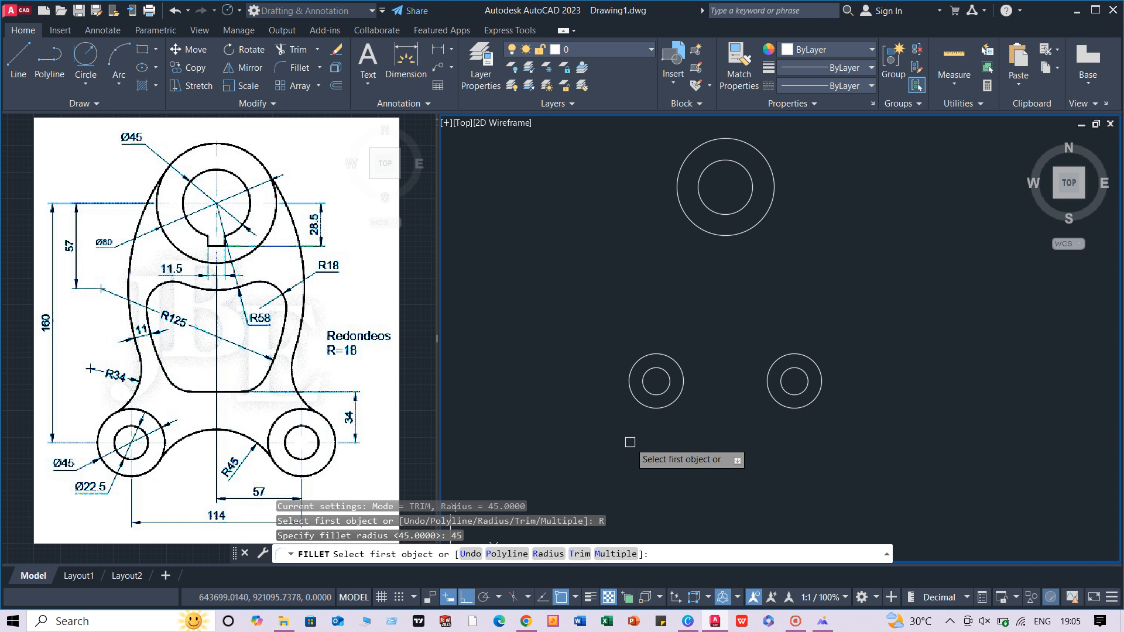
click(676, 402)
click(766, 396)
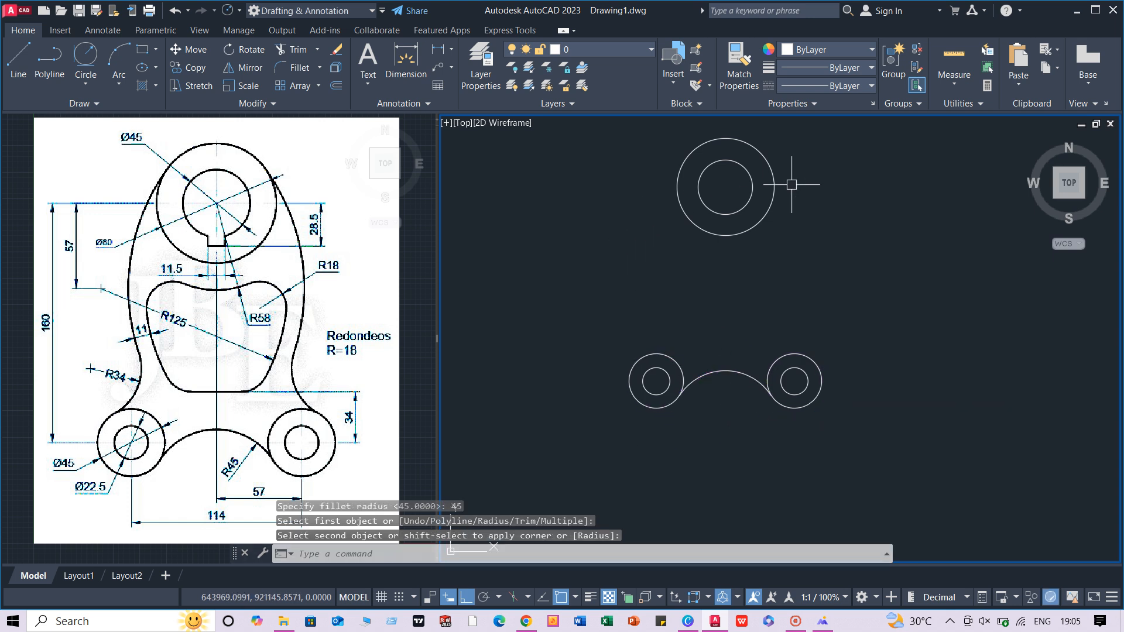
Step: Calculate 125+11 in the built-in calculator for the radius of the outer side arc
middle_drag(792, 184, 786, 216)
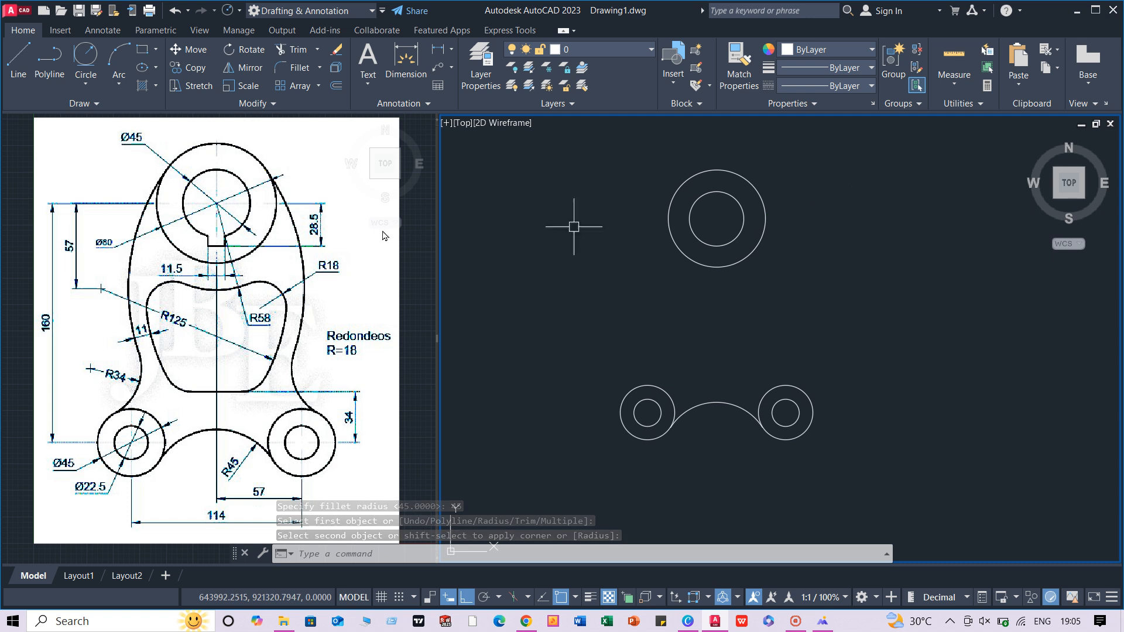
click(988, 86)
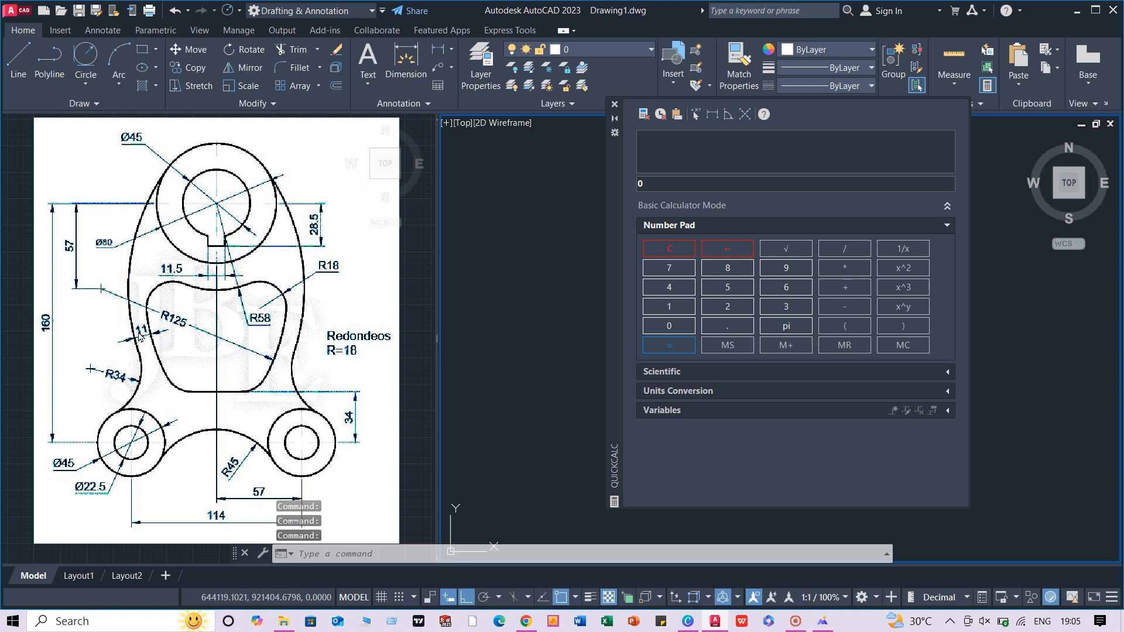
click(669, 305)
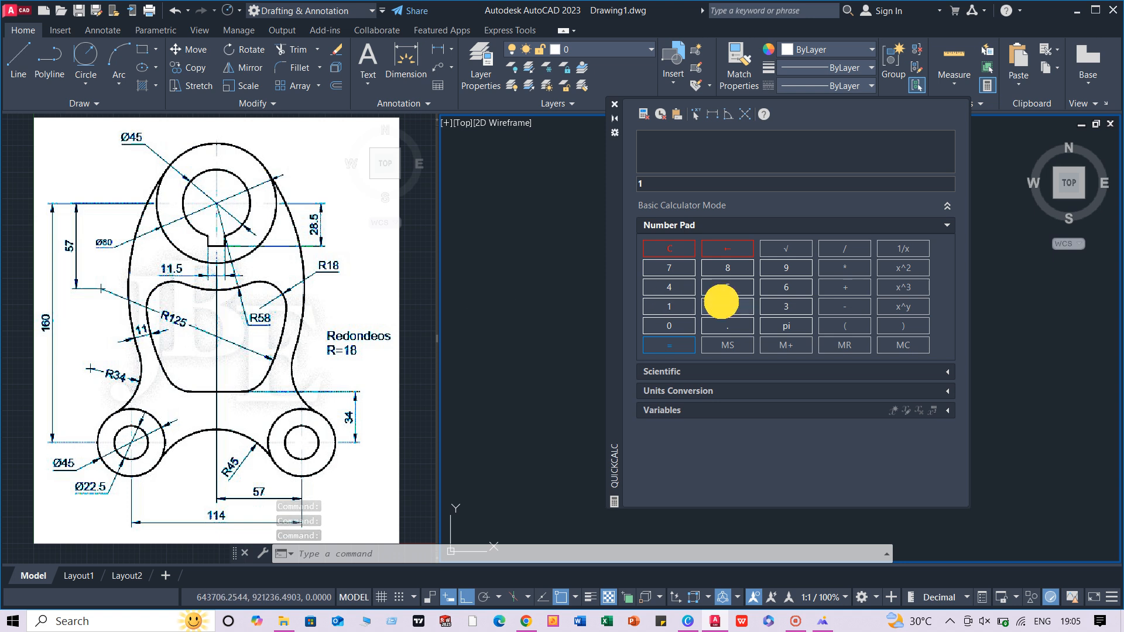
click(722, 303)
click(728, 284)
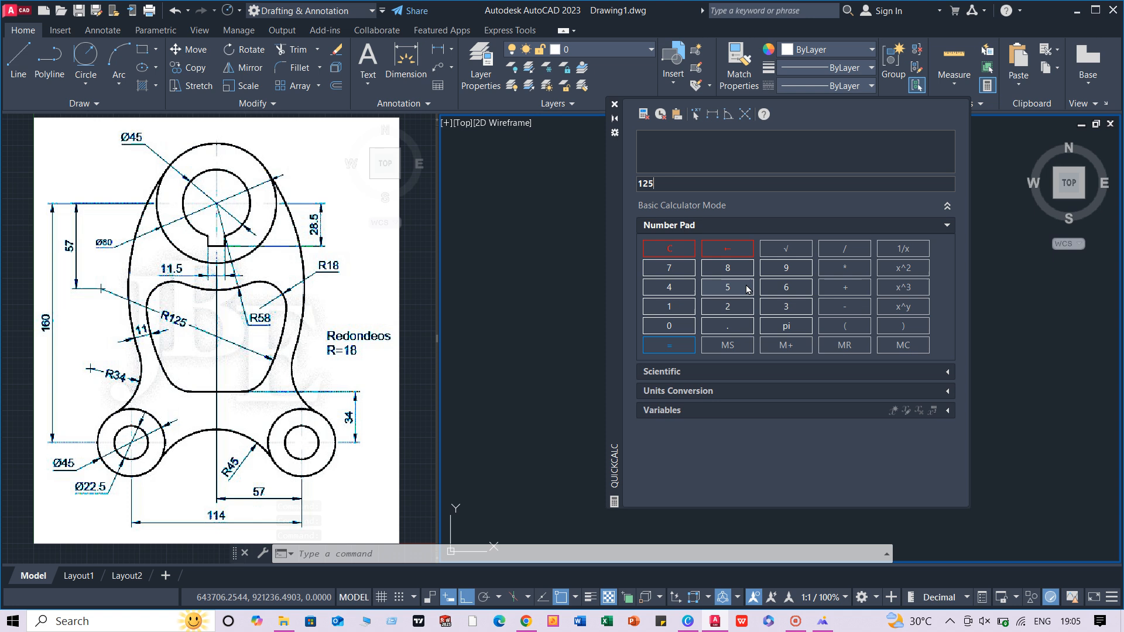
click(851, 288)
click(668, 304)
click(668, 304)
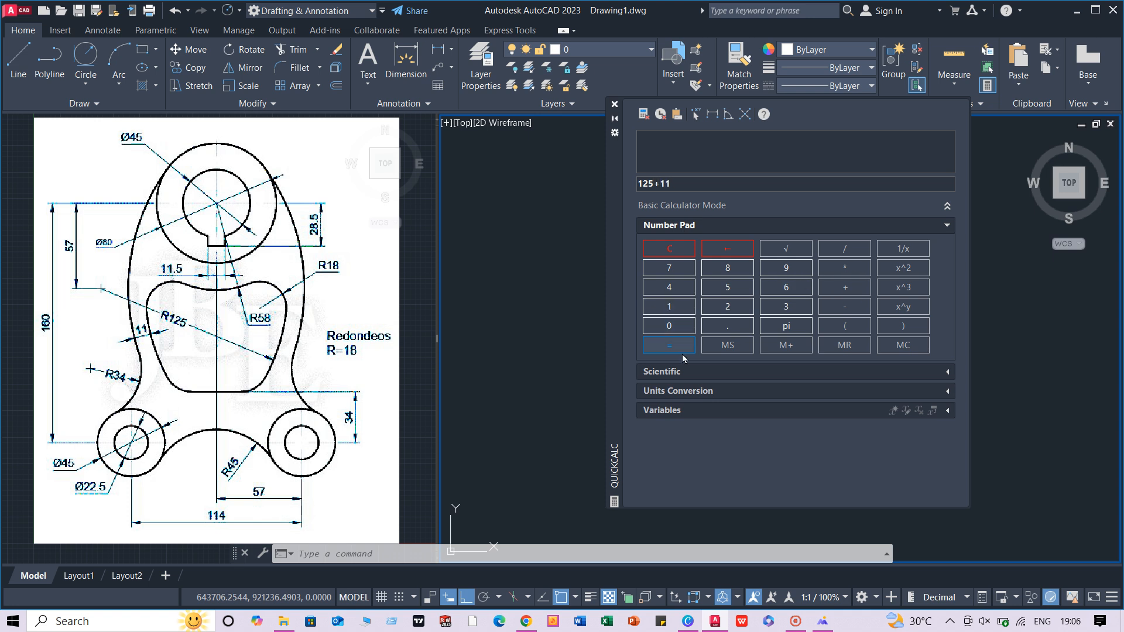
click(678, 346)
click(874, 141)
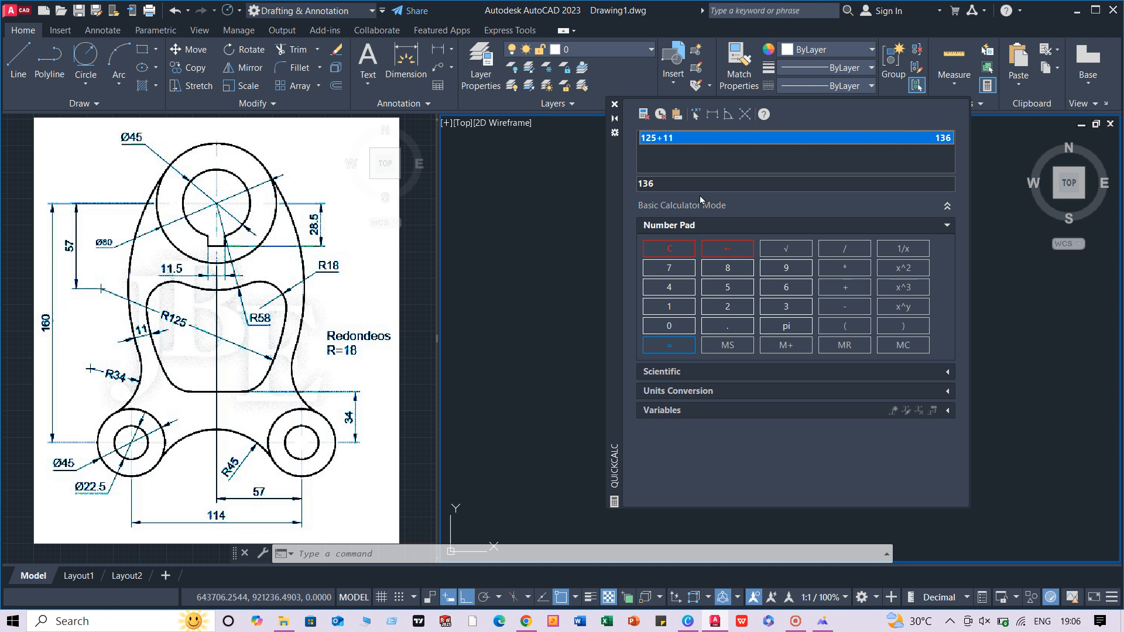
Step: Check the 125+11 entry in the calculator's history and close the calculator
click(667, 186)
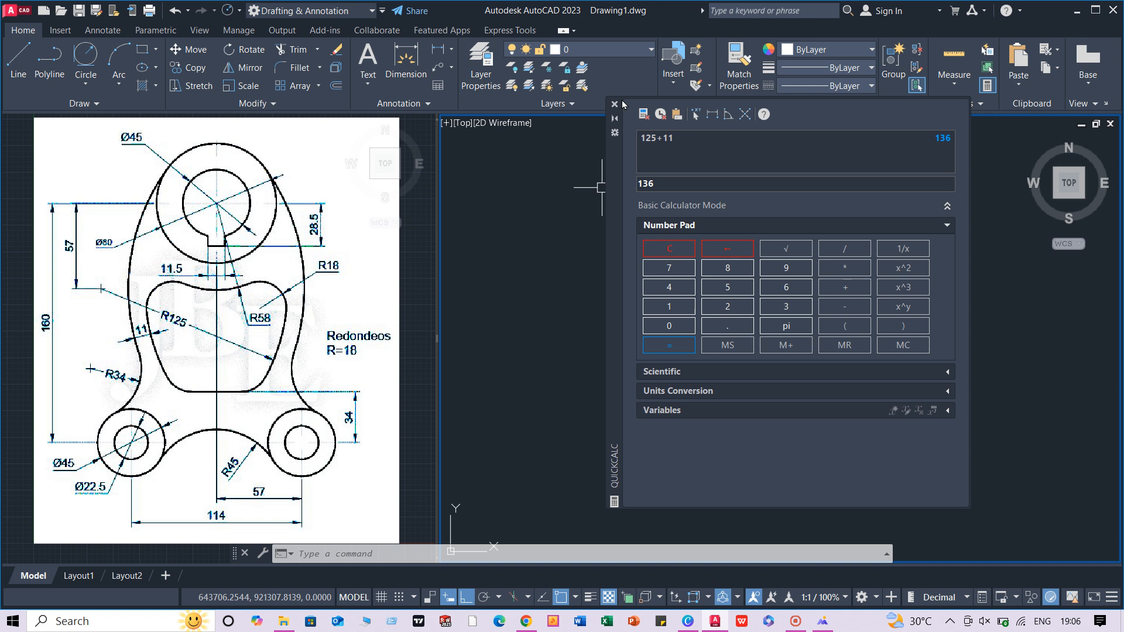
click(869, 137)
click(647, 141)
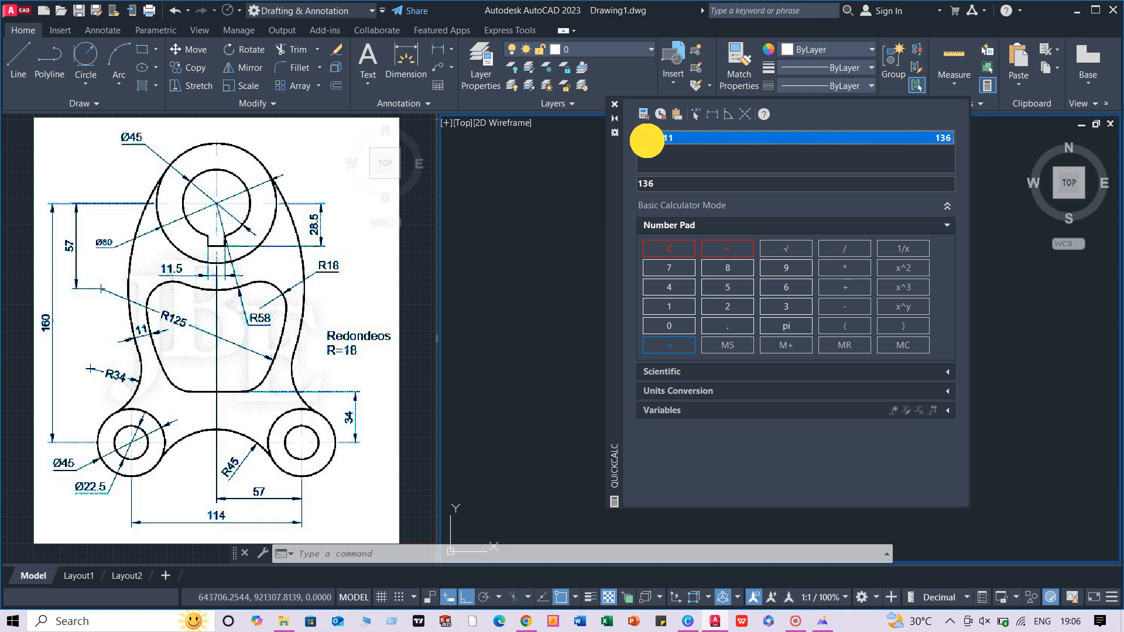
click(616, 103)
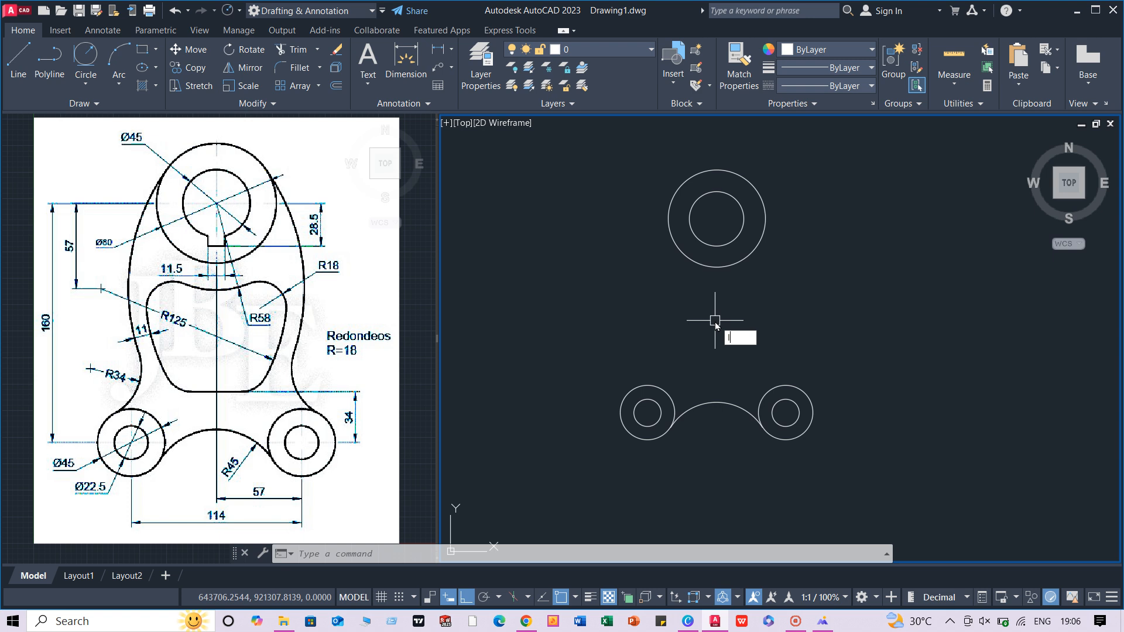
Step: Draw a horizontal construction line from the upper circles' centre leftward past the outer circle
text(l)
key(Return)
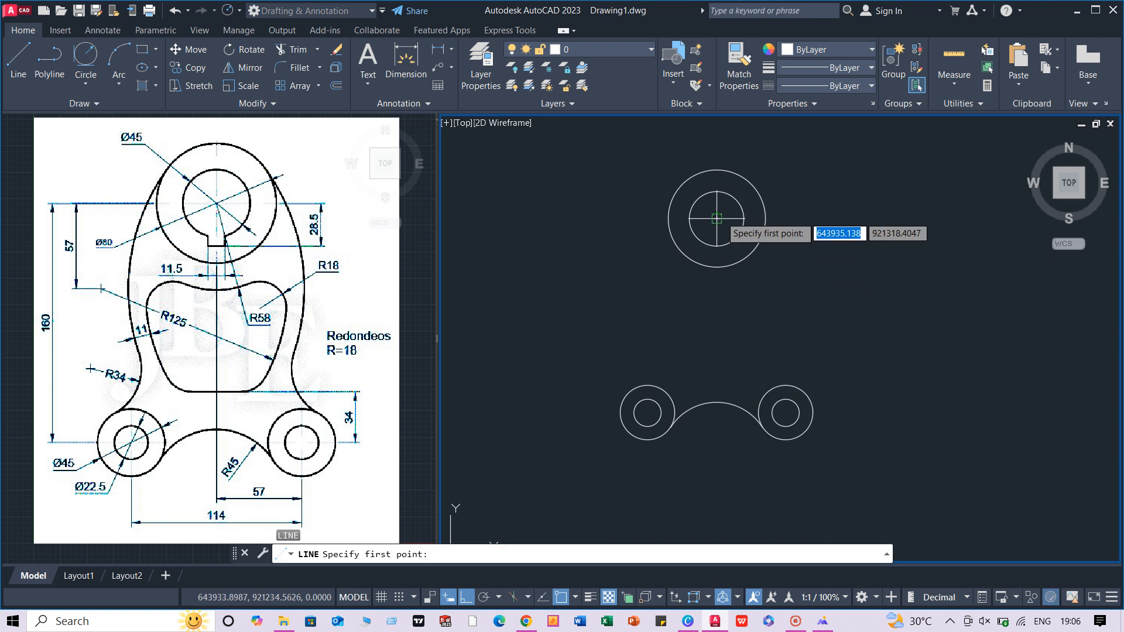
click(716, 218)
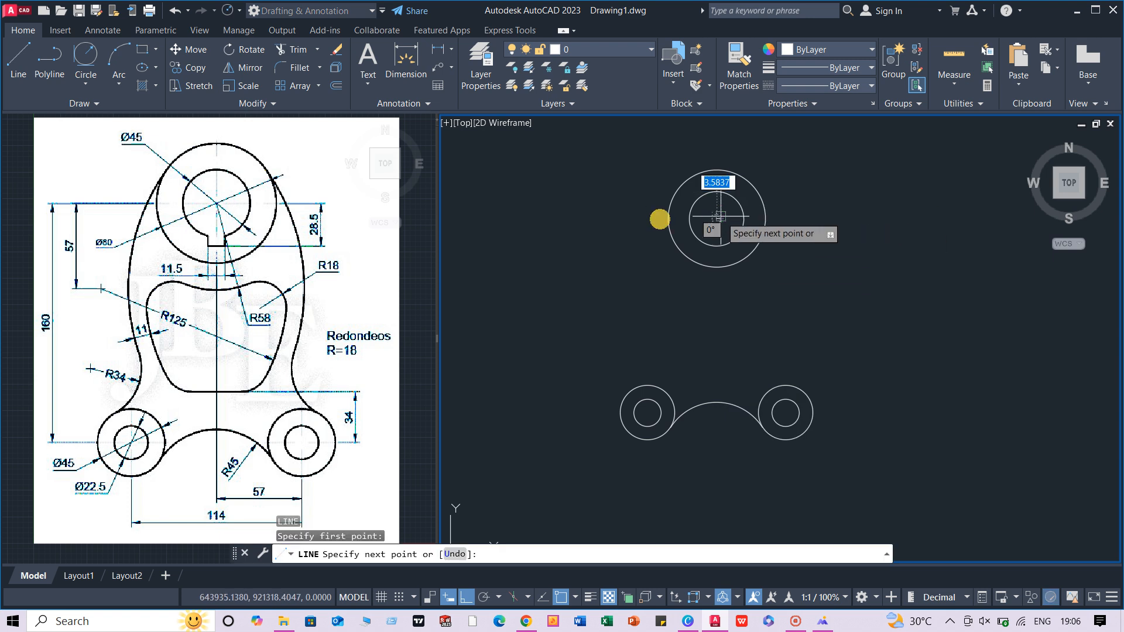
click(549, 226)
key(Return)
Step: Offset the horizontal construction line 57 downward
click(607, 219)
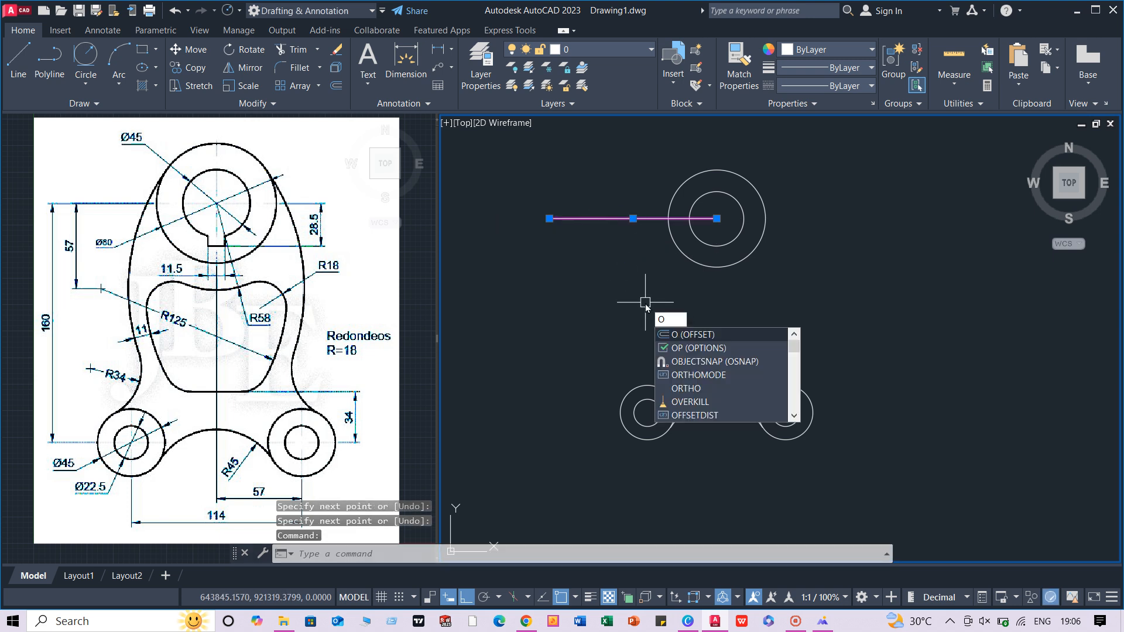
key(Return)
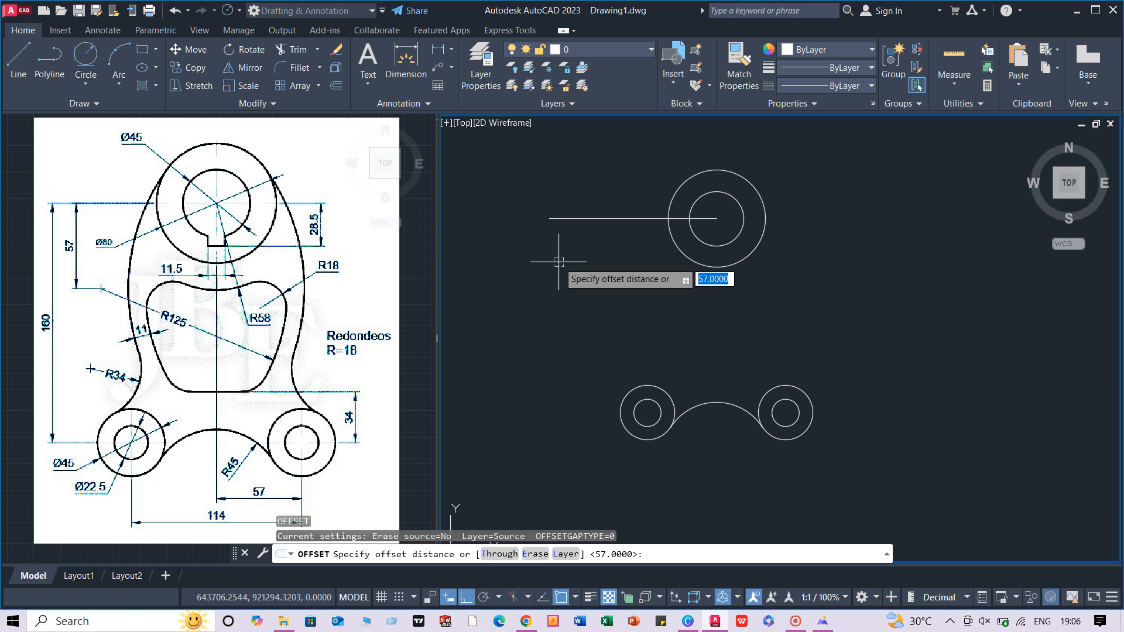
key(Return)
click(603, 219)
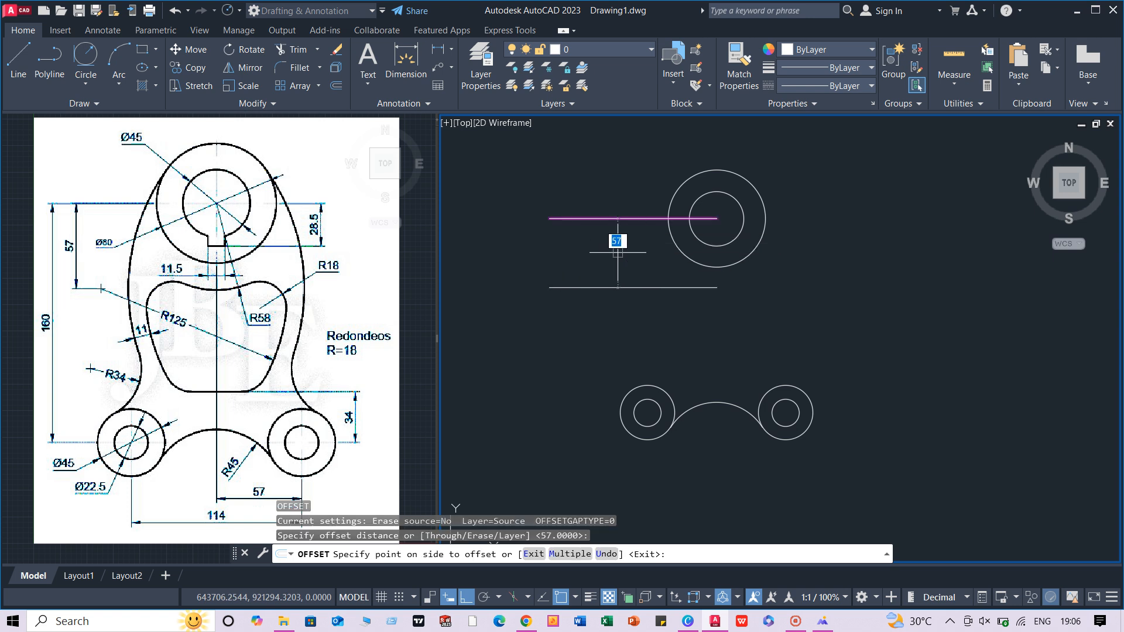
click(615, 276)
right_click(836, 220)
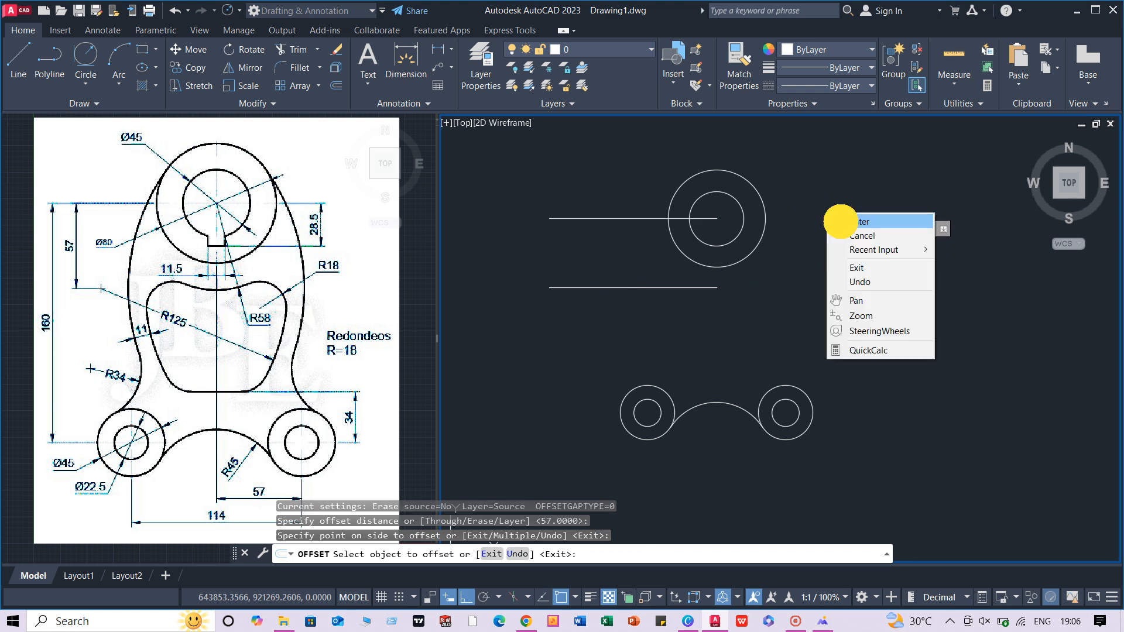
click(853, 223)
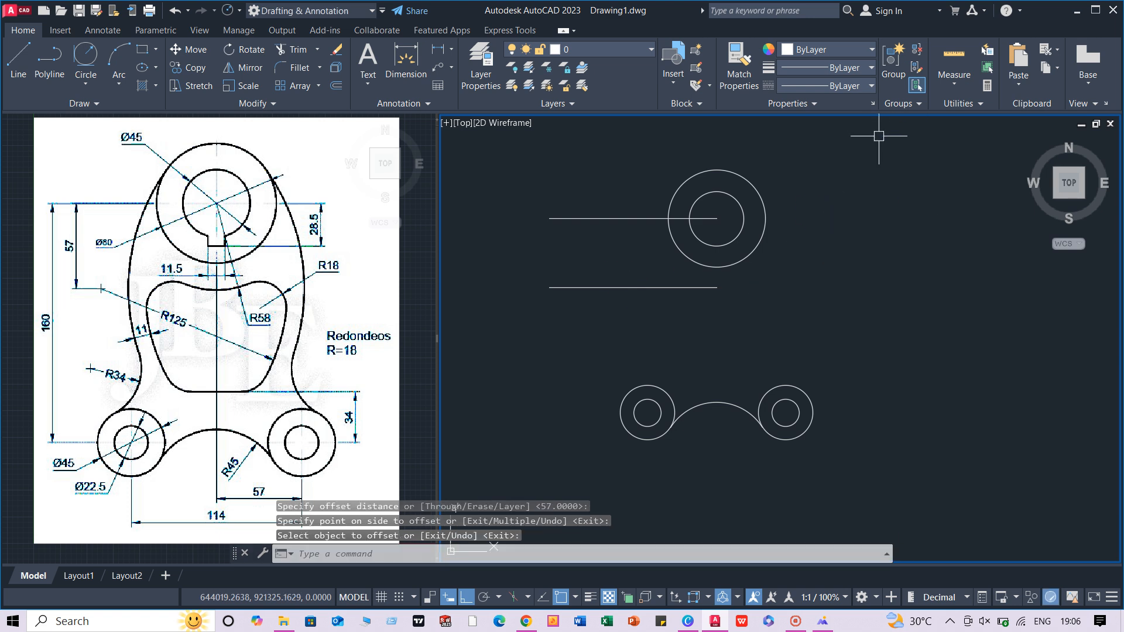
Step: Open the built-in calculator with the 125+11 result
click(987, 85)
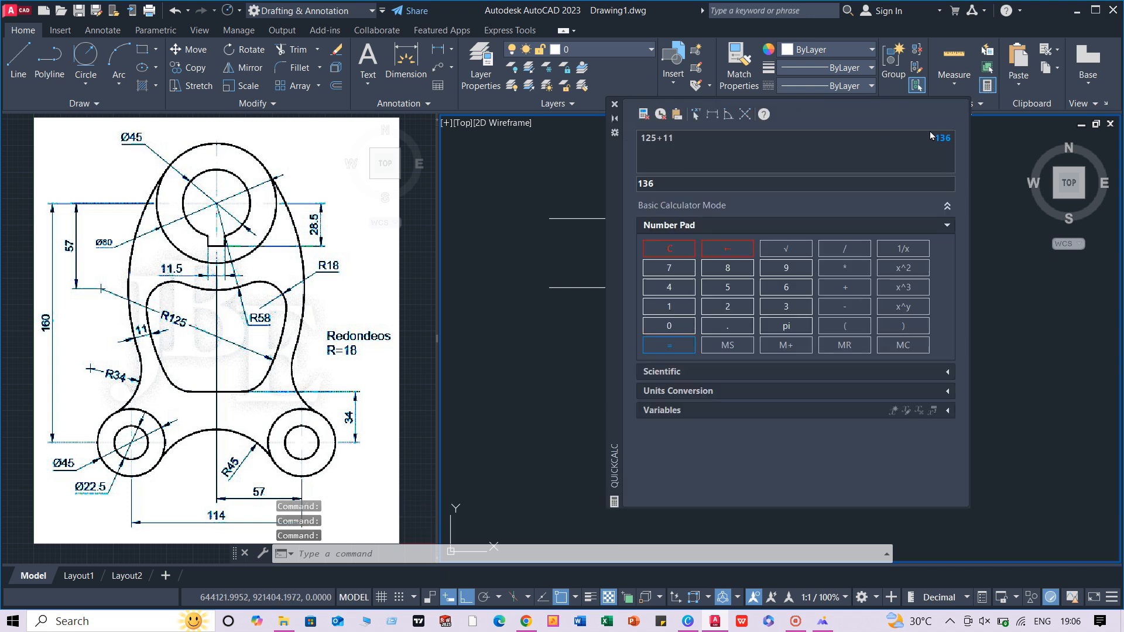
click(922, 139)
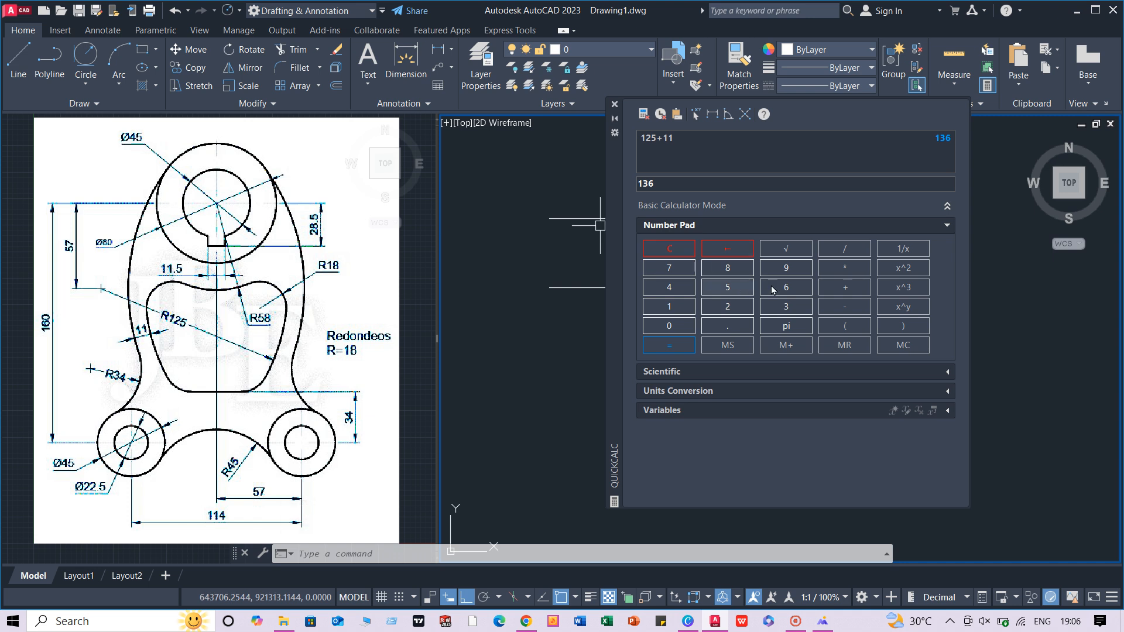
click(847, 305)
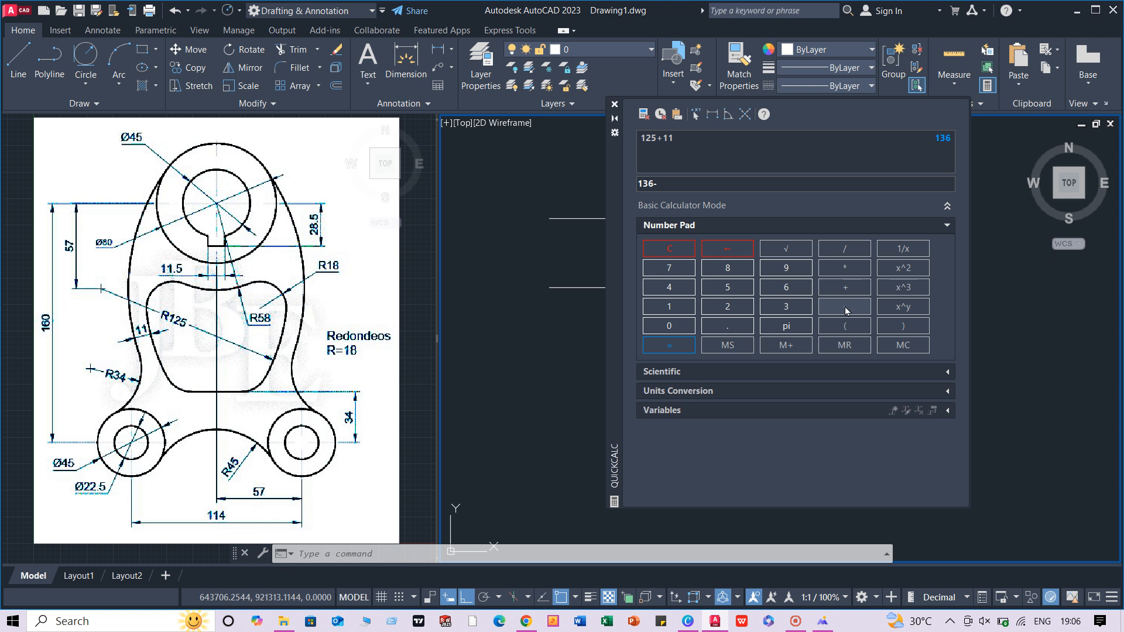
click(667, 285)
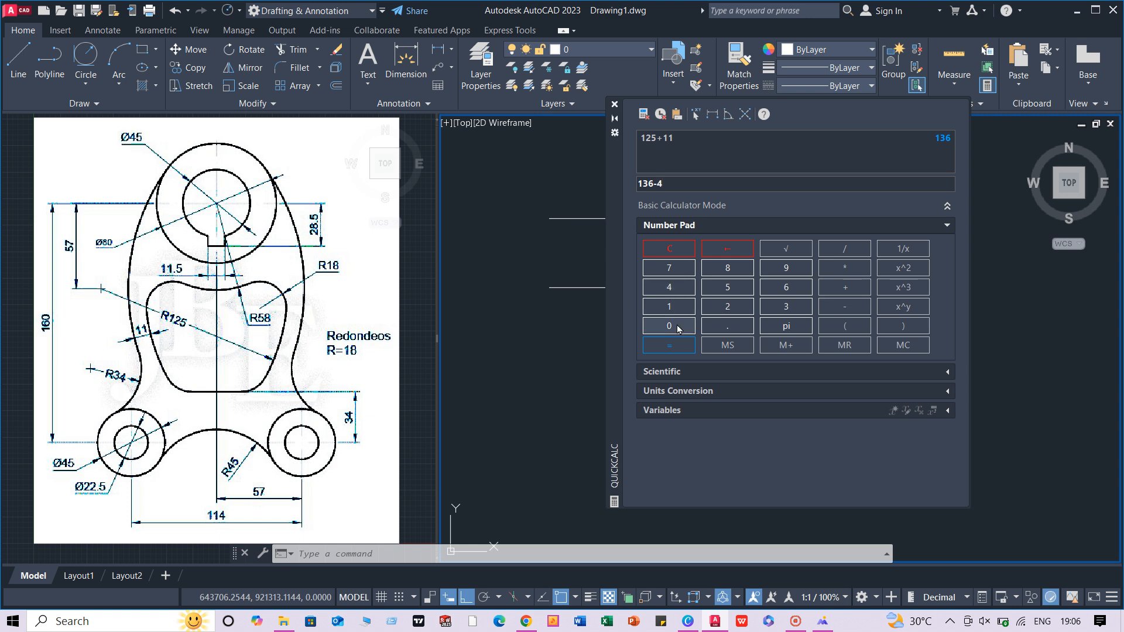
click(677, 348)
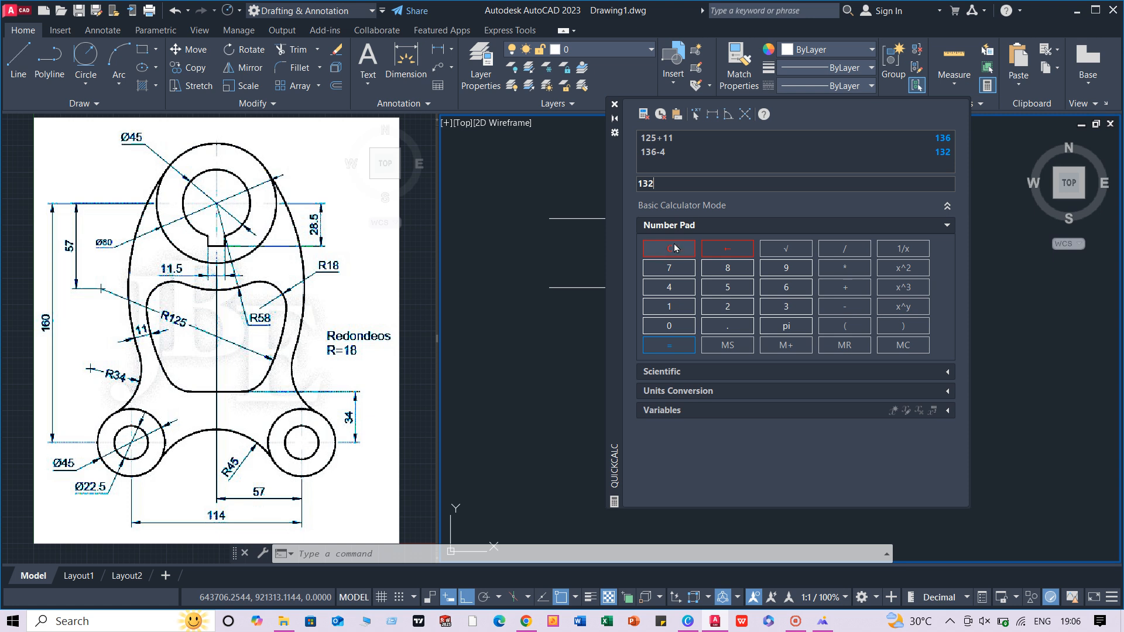
click(675, 154)
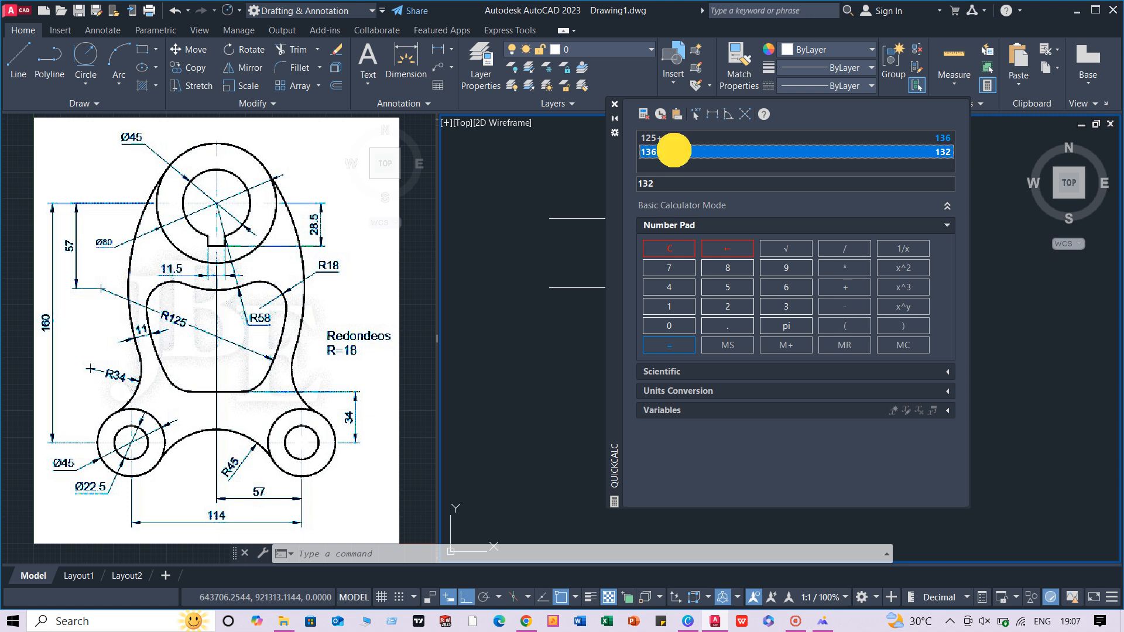
click(679, 249)
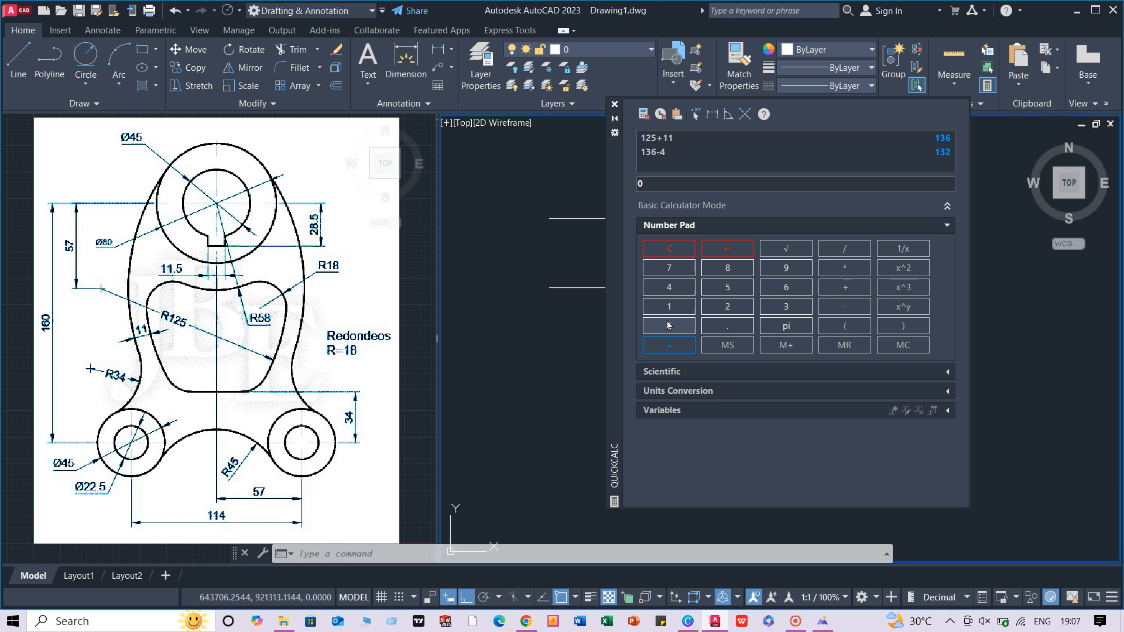
Step: Calculate 136-40 in the calculator for the construction circle's radius, and close the calculator
click(669, 306)
click(786, 301)
click(785, 290)
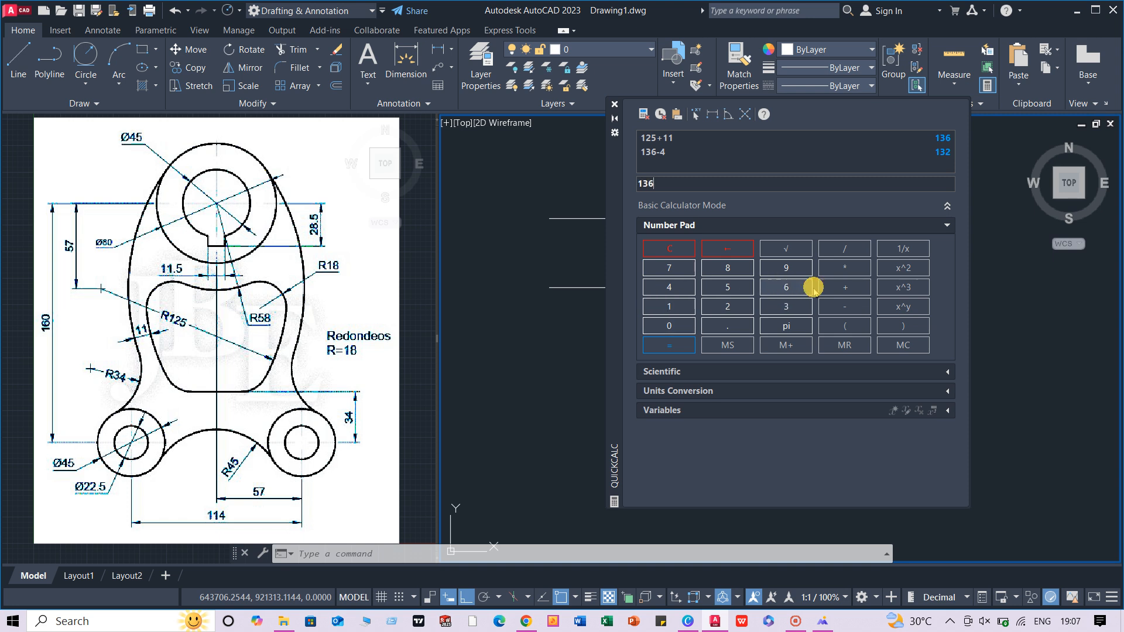
click(843, 306)
click(668, 286)
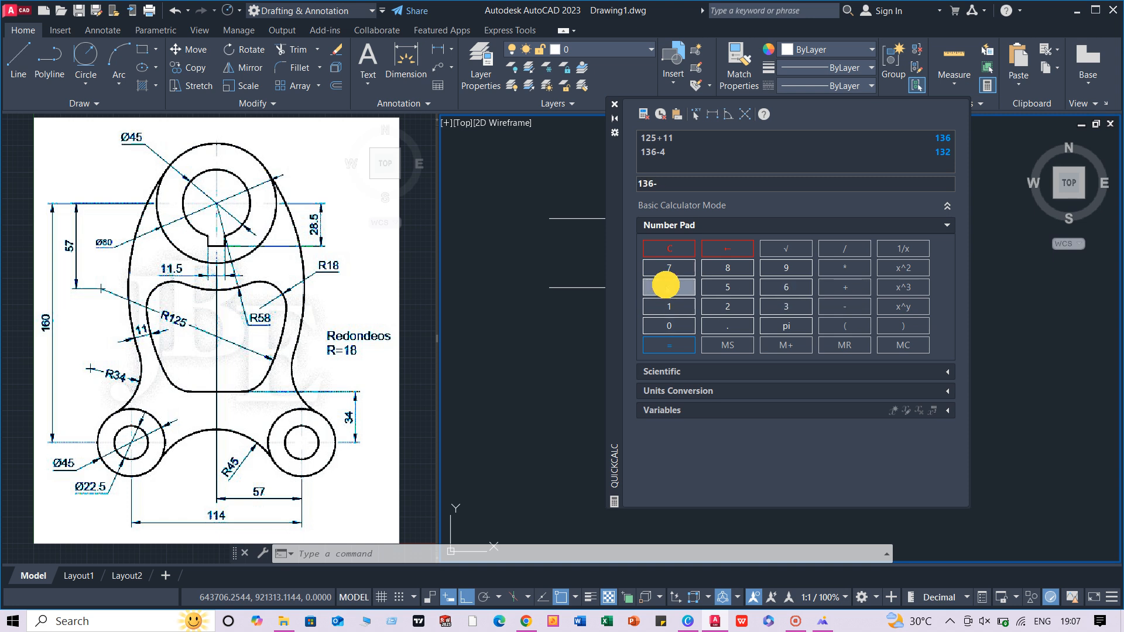
click(670, 326)
click(676, 343)
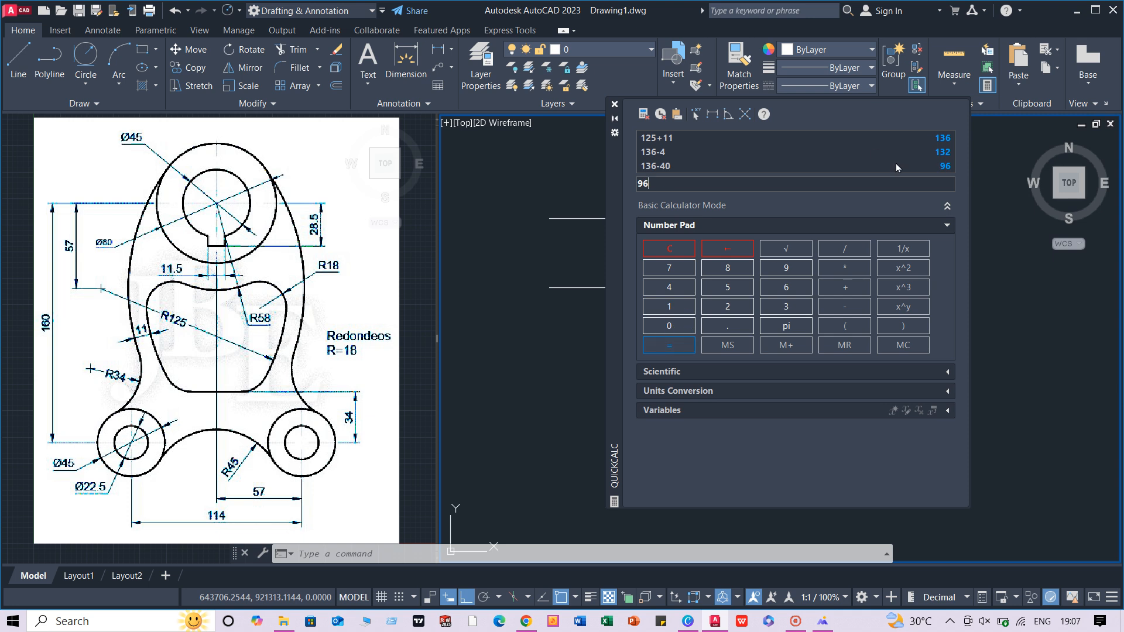
click(921, 161)
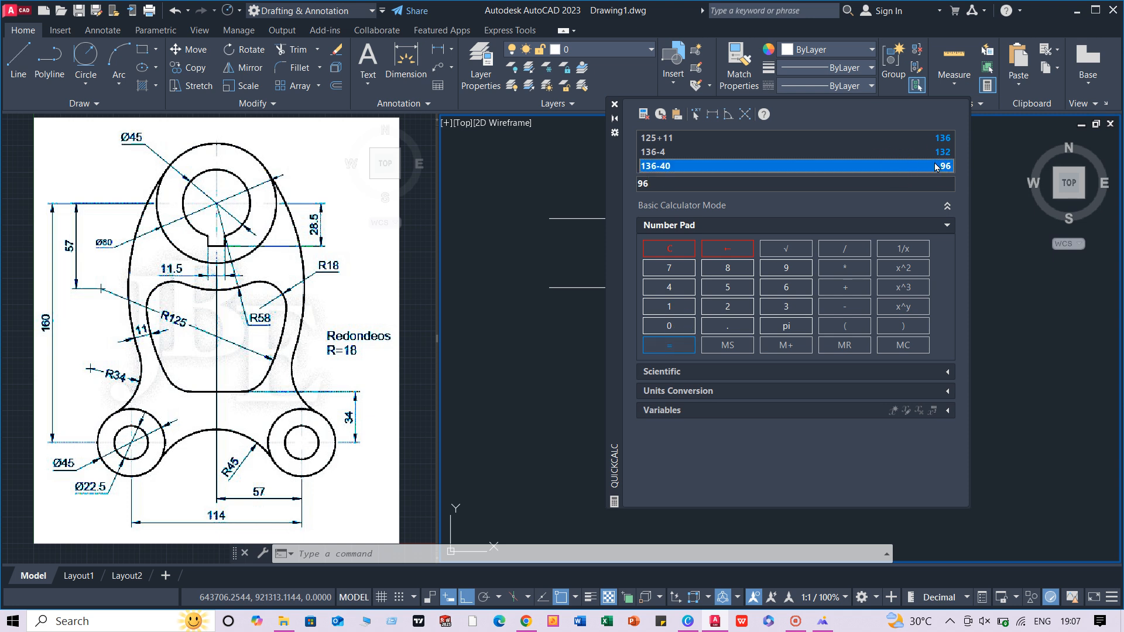
click(615, 105)
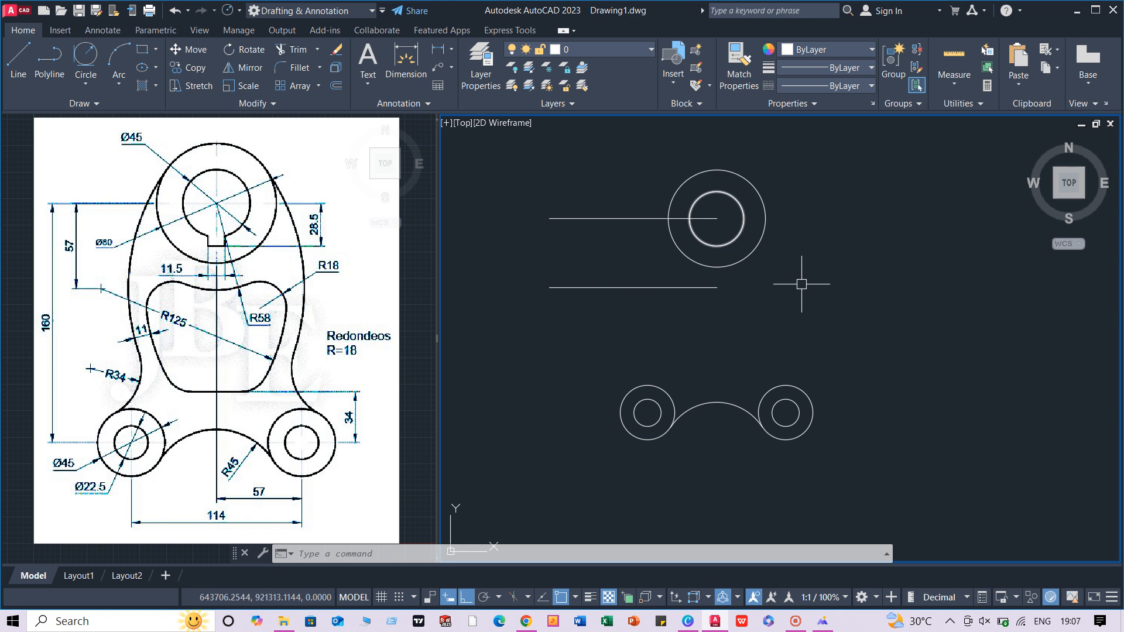
Step: Draw a construction circle of radius 96 at the centre of the upper circles
key(Return)
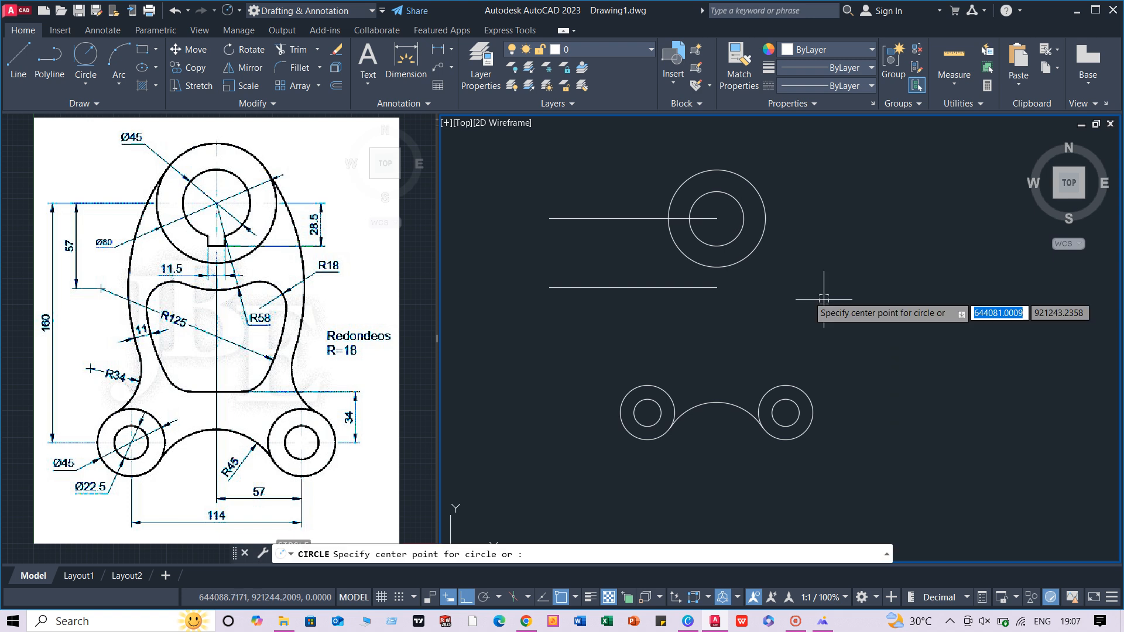
click(716, 219)
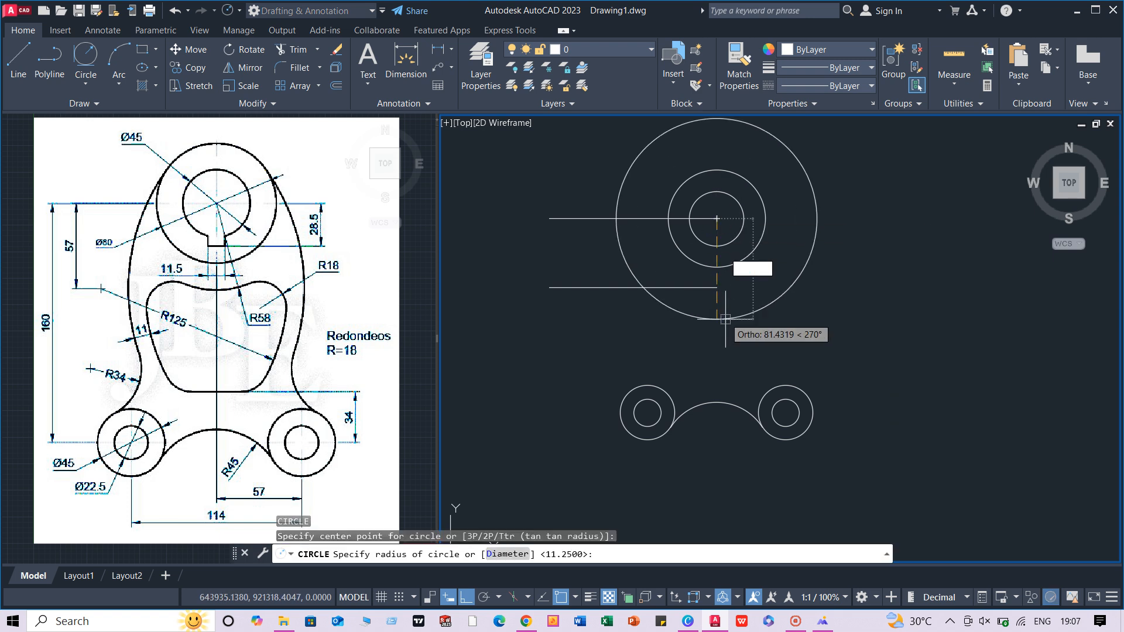
text(96)
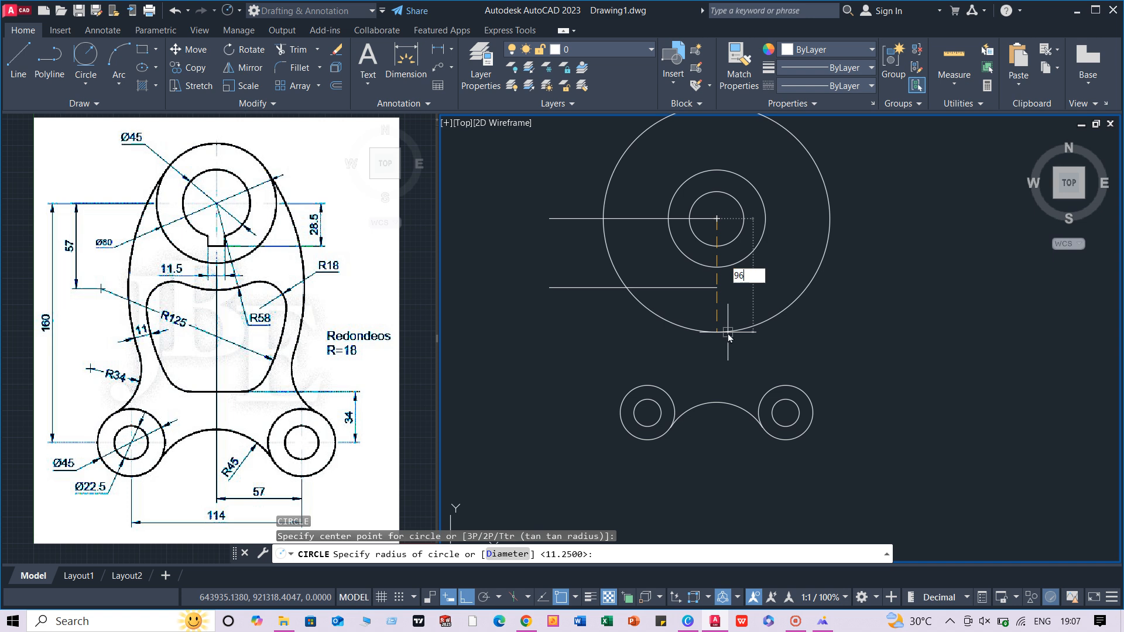
key(Return)
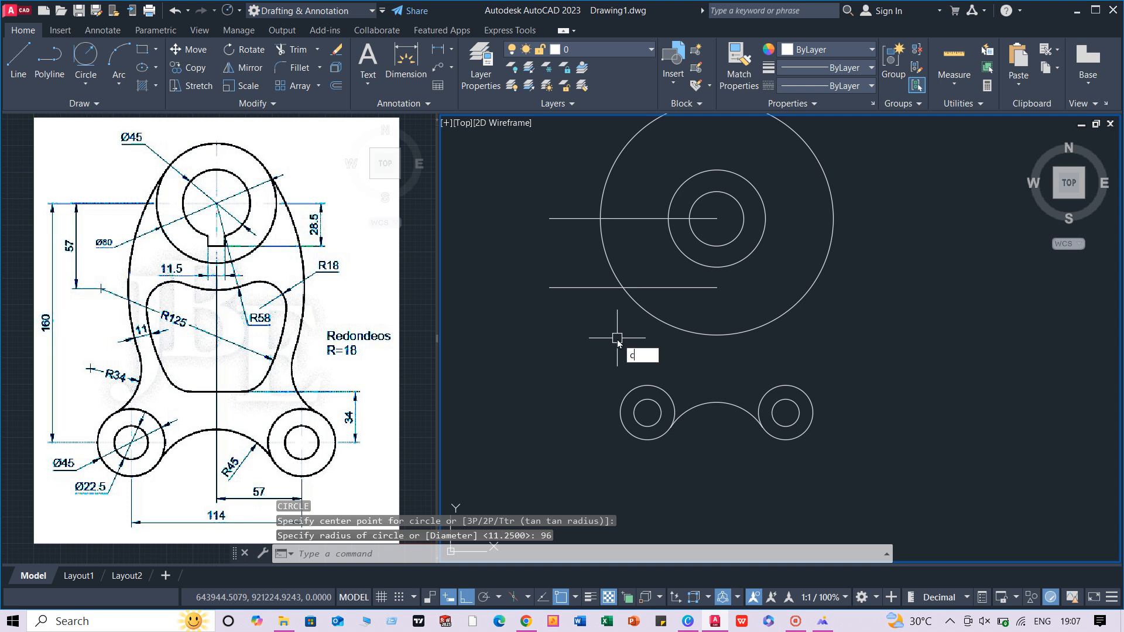
Step: Draw a circle of radius 136 centred on the left intersection of the R96 circle and the offset line
key(Return)
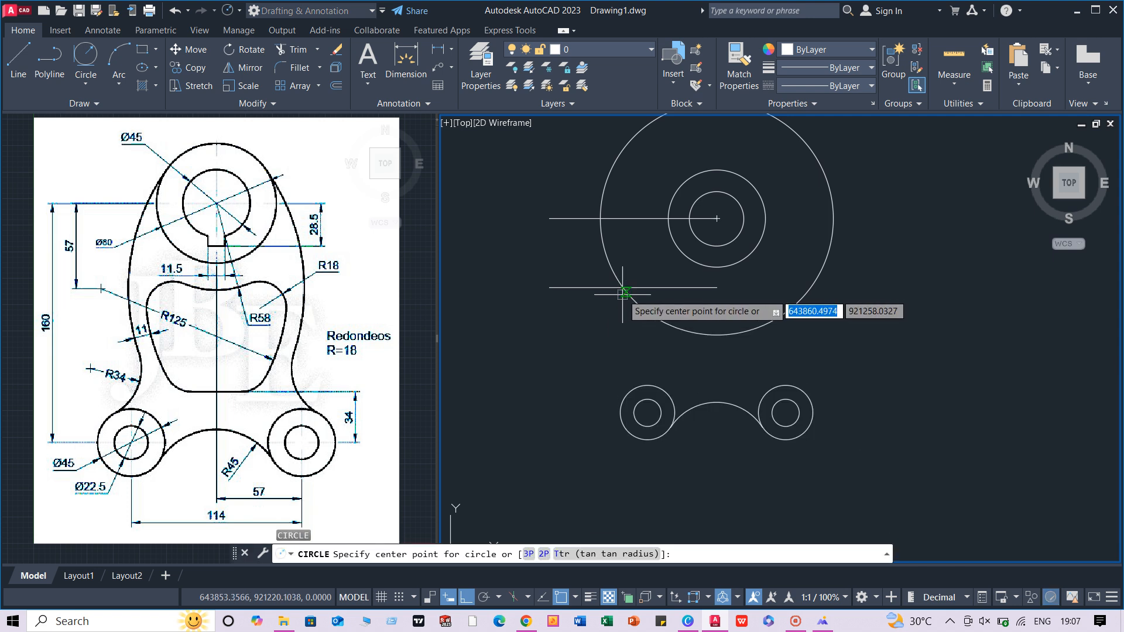
click(622, 287)
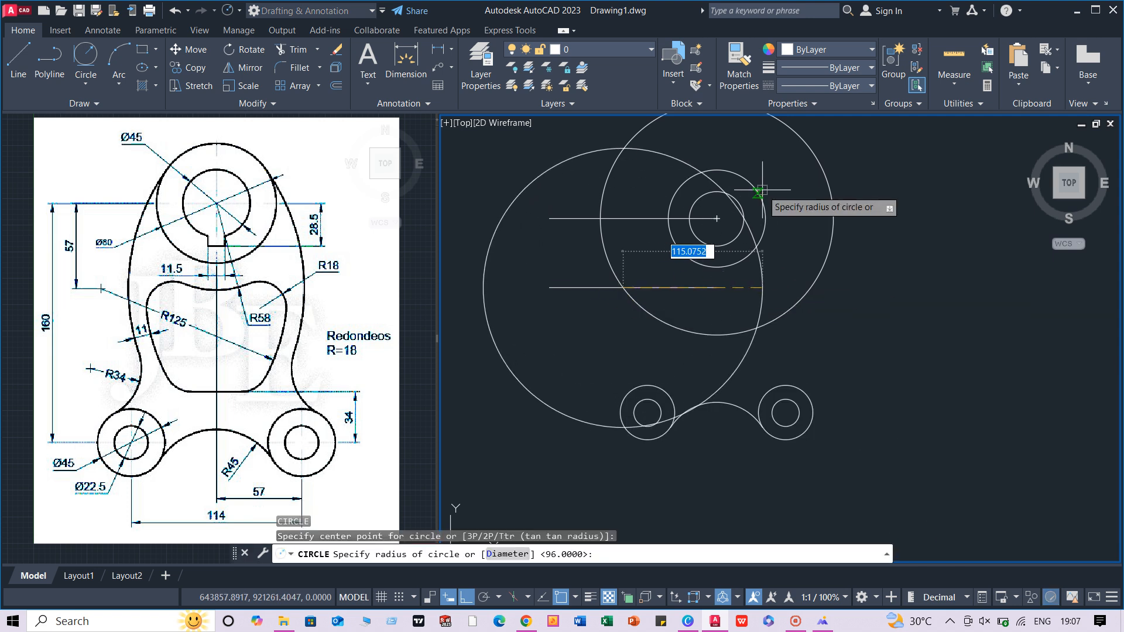
text(136)
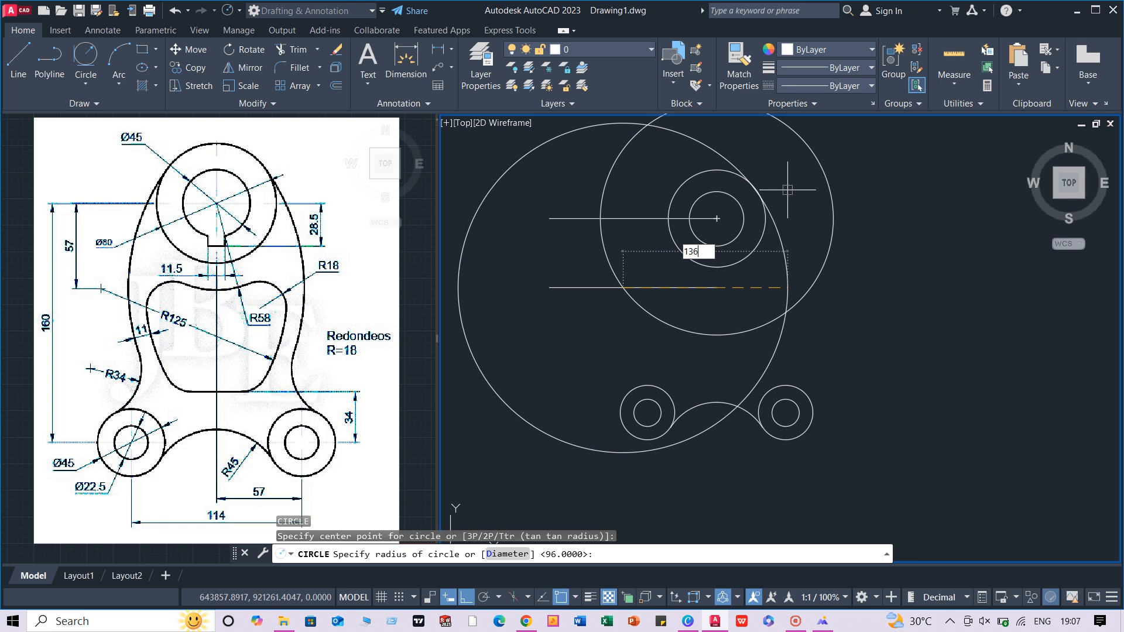
key(Return)
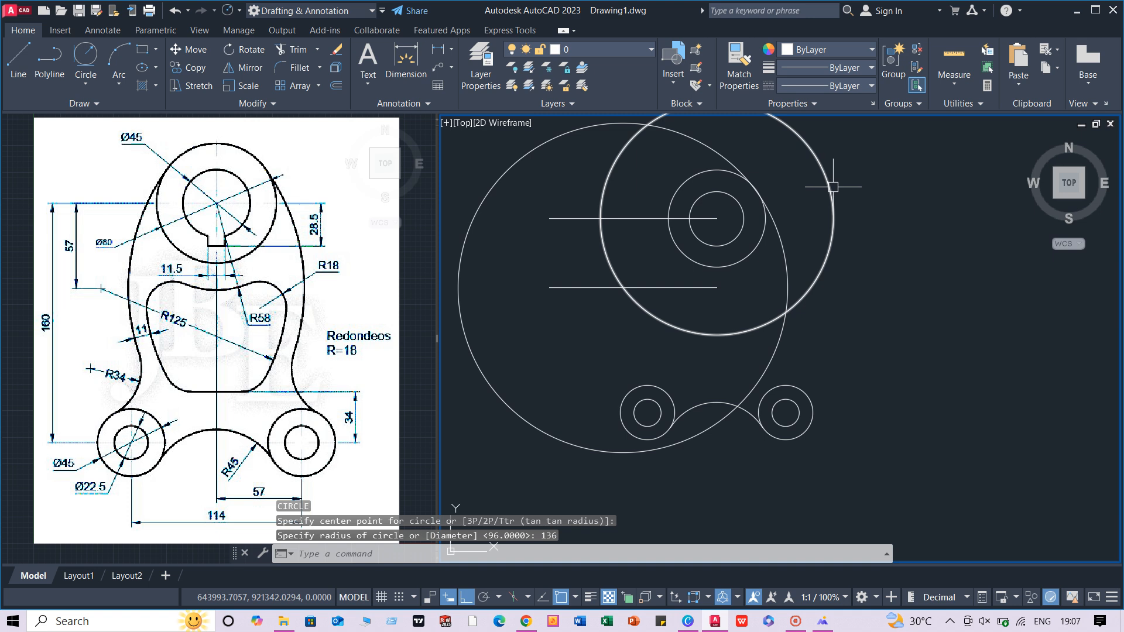
Step: Delete the R96 construction circle and both horizontal construction lines
click(827, 180)
click(565, 218)
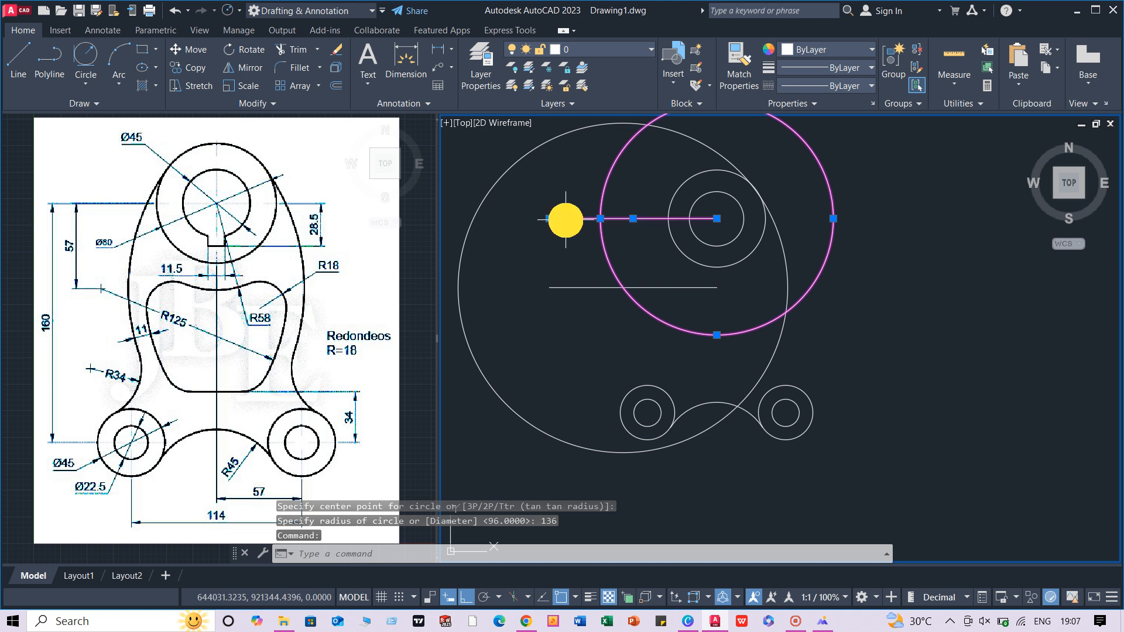
click(586, 287)
key(Delete)
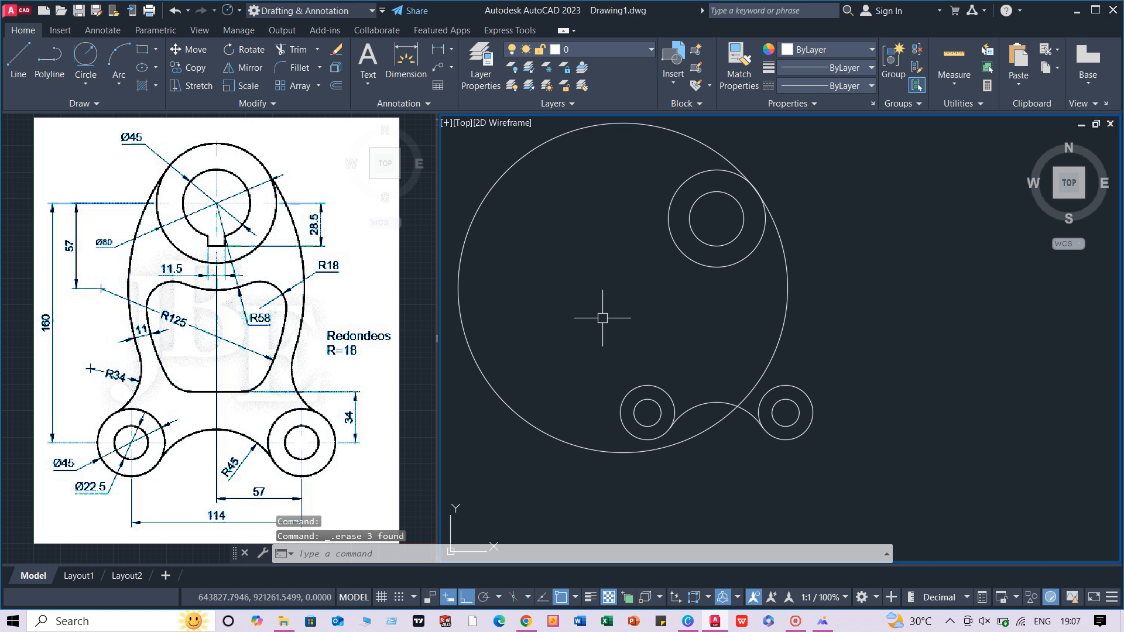
Step: Trim the R136 circle to the right side arc between the upper outer circle and the R45 arc
text(TR)
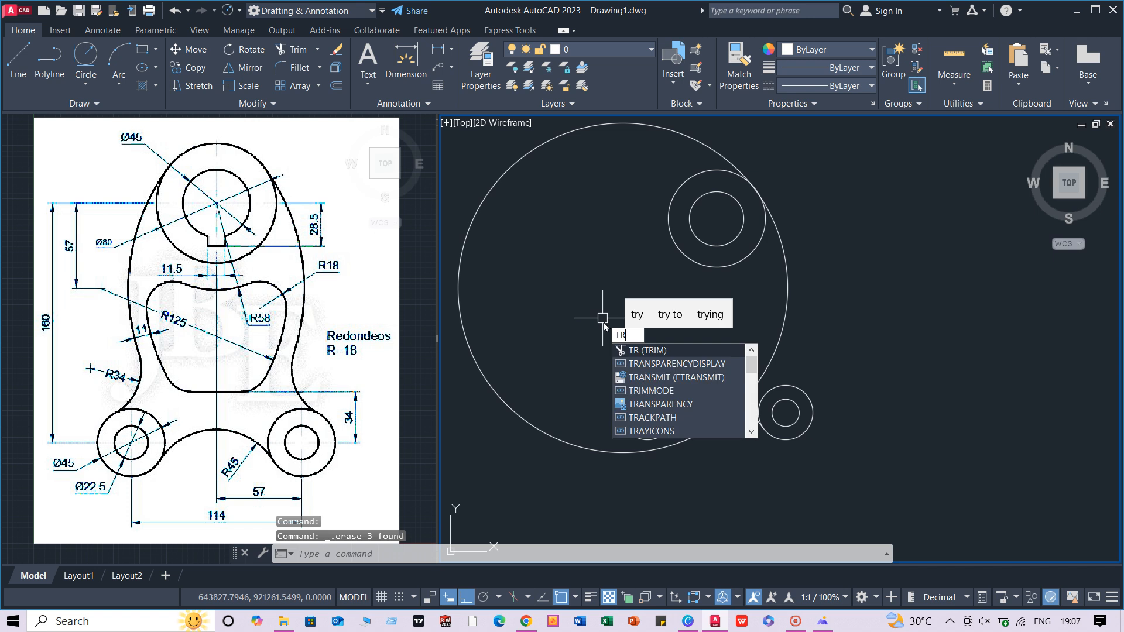
key(Return)
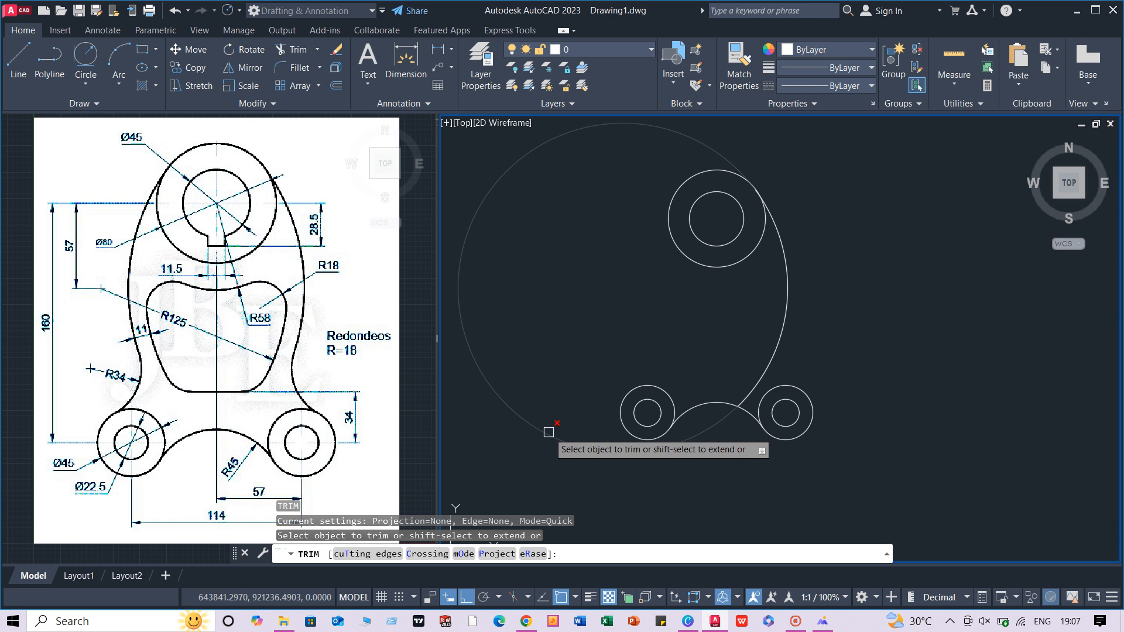
click(548, 432)
right_click(544, 334)
click(555, 339)
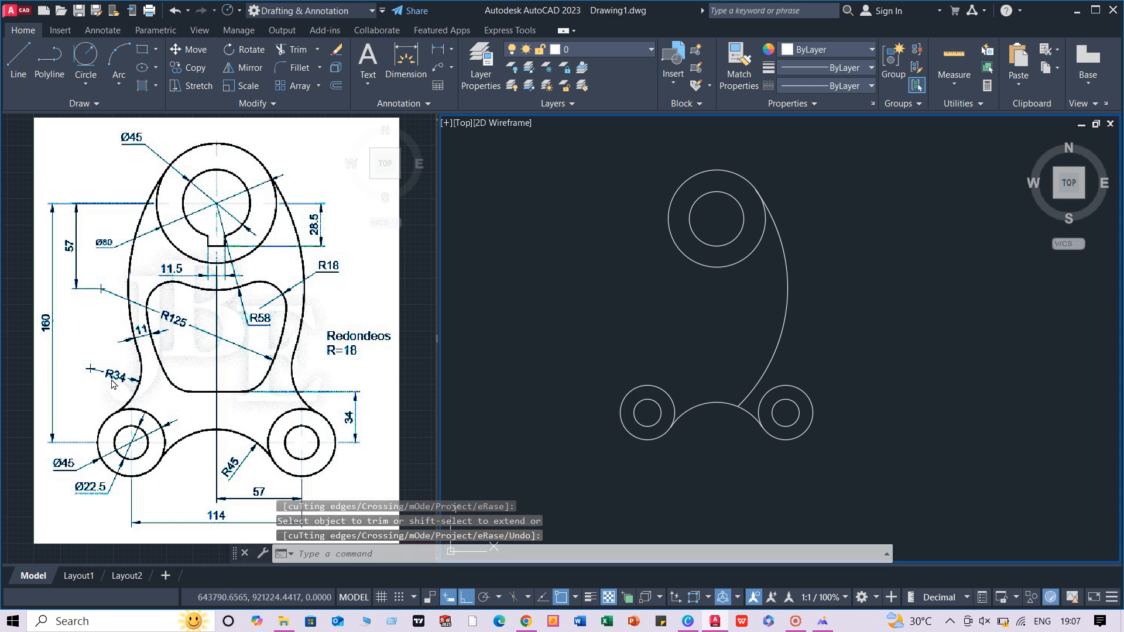
Step: Fillet the right side arc to the lower right outer circle with a radius of 34
text(F)
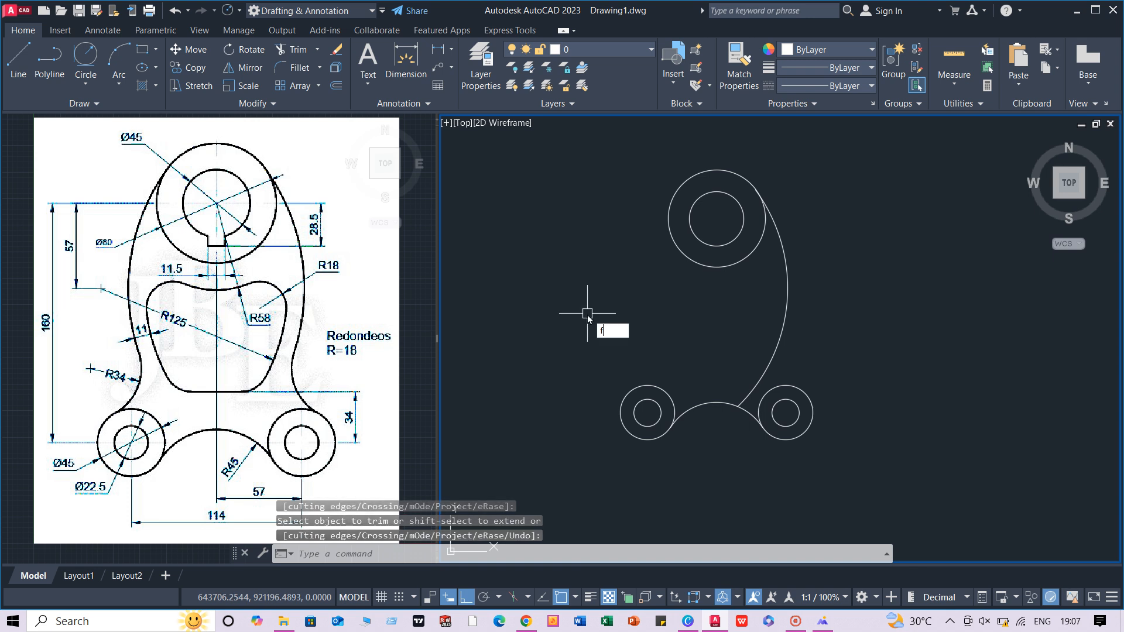
key(Return)
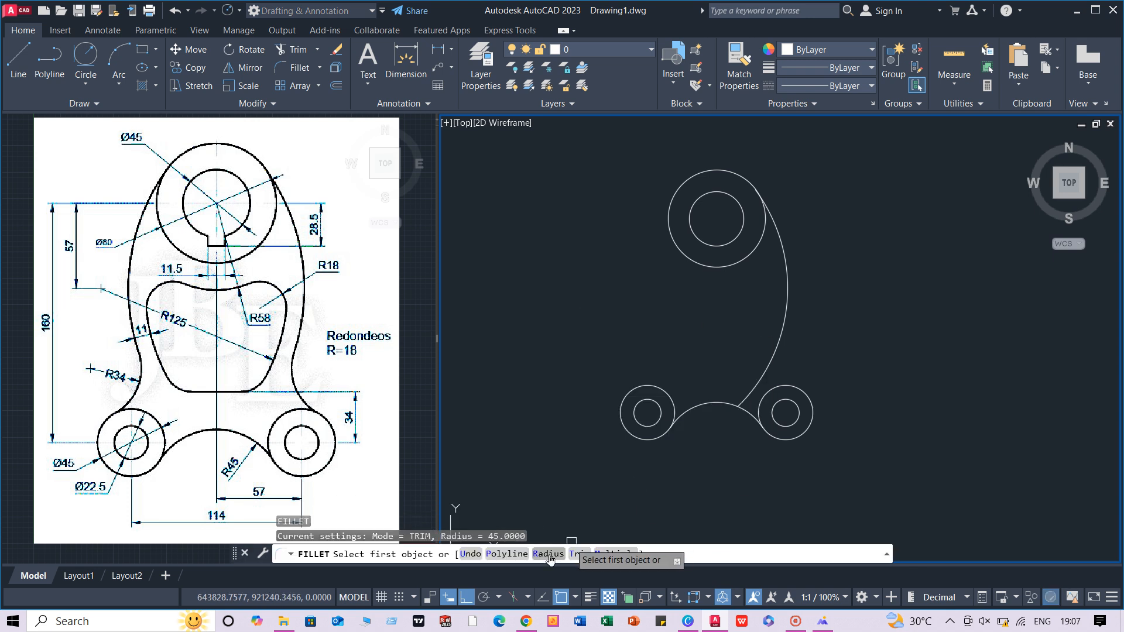
text(R)
key(Return)
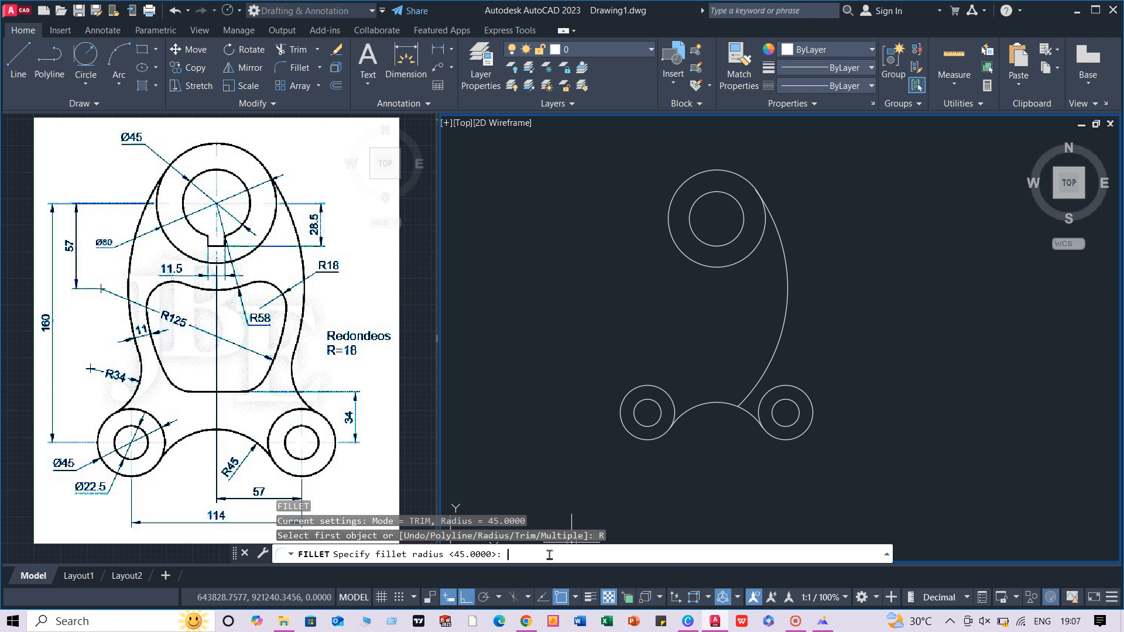
key(Return)
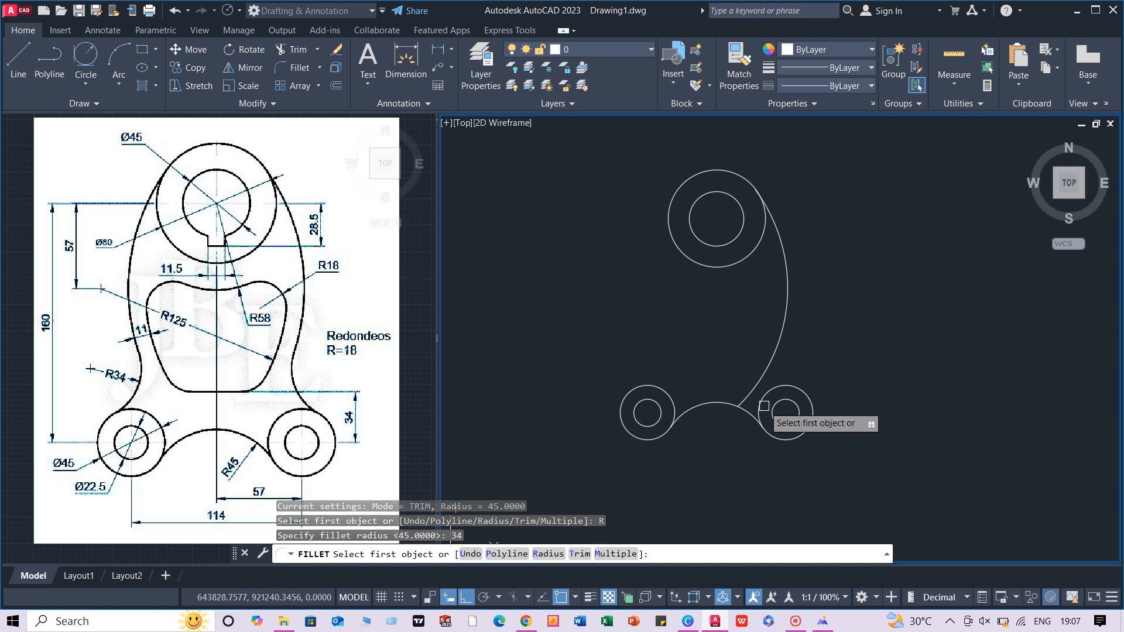
click(782, 367)
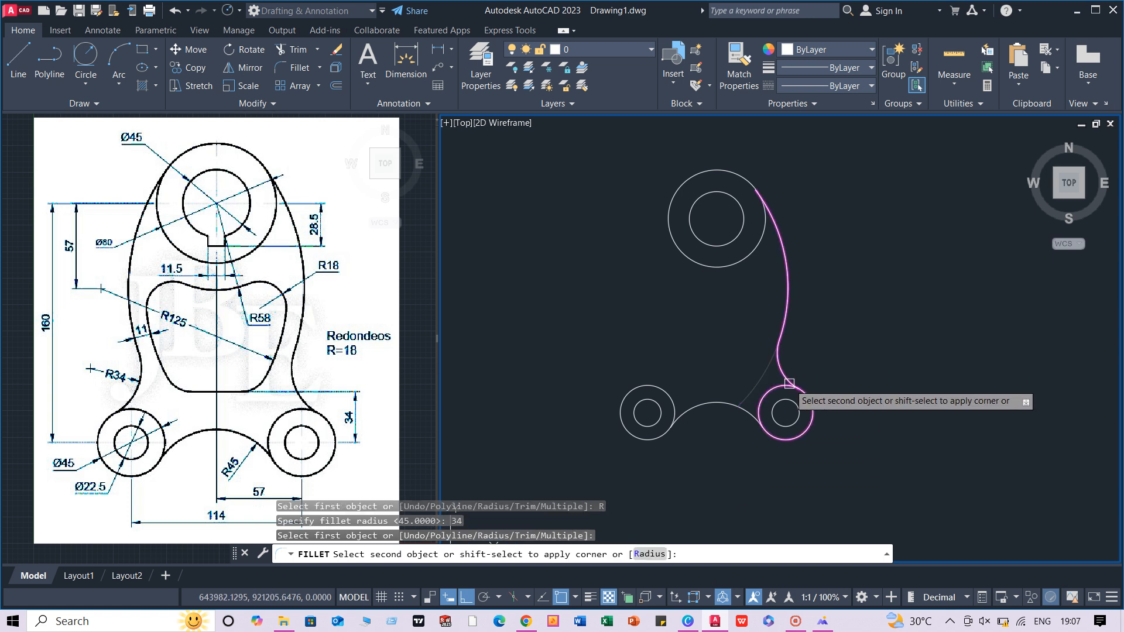
click(791, 386)
Step: Mirror the right side arc and its R34 fillet about the vertical axis through the upper circles' centre, keeping the originals
click(820, 273)
click(759, 372)
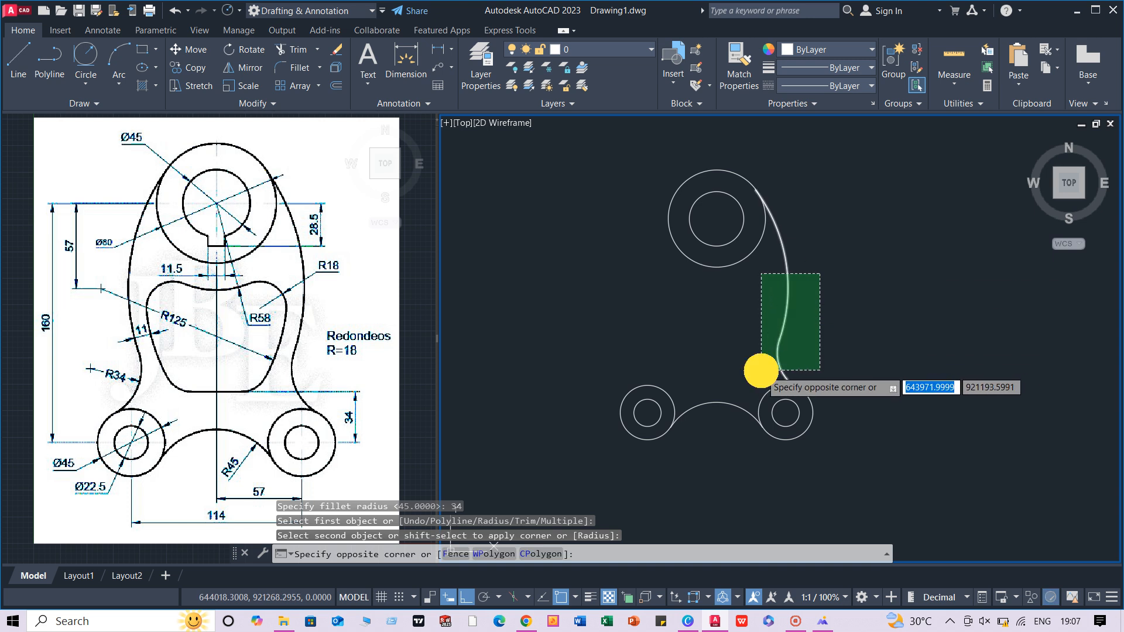
text(mi)
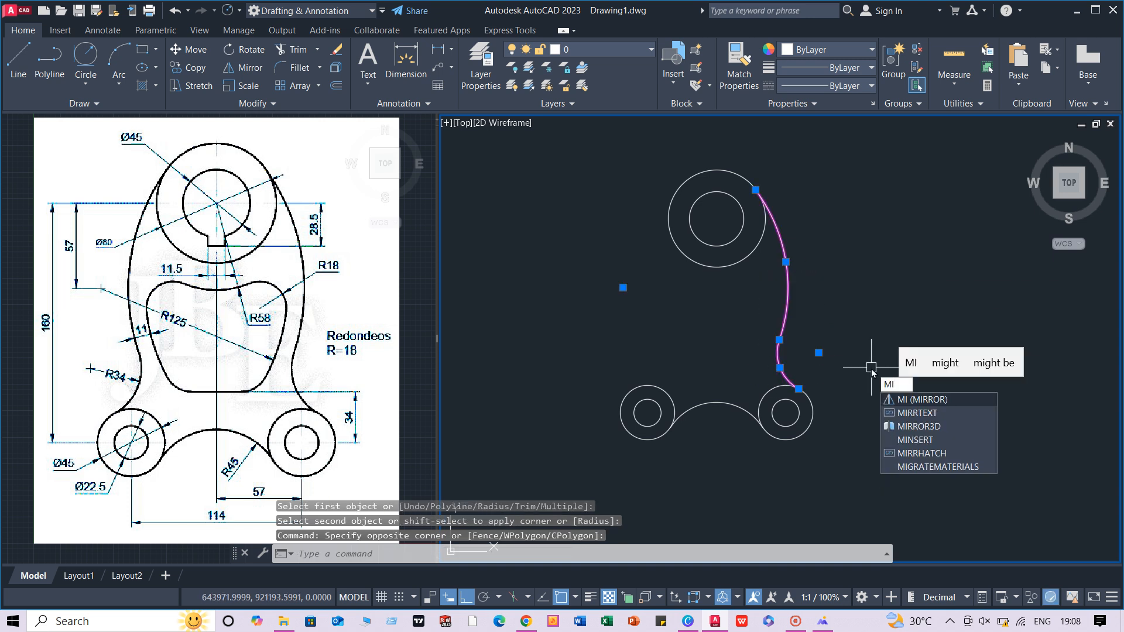
key(Return)
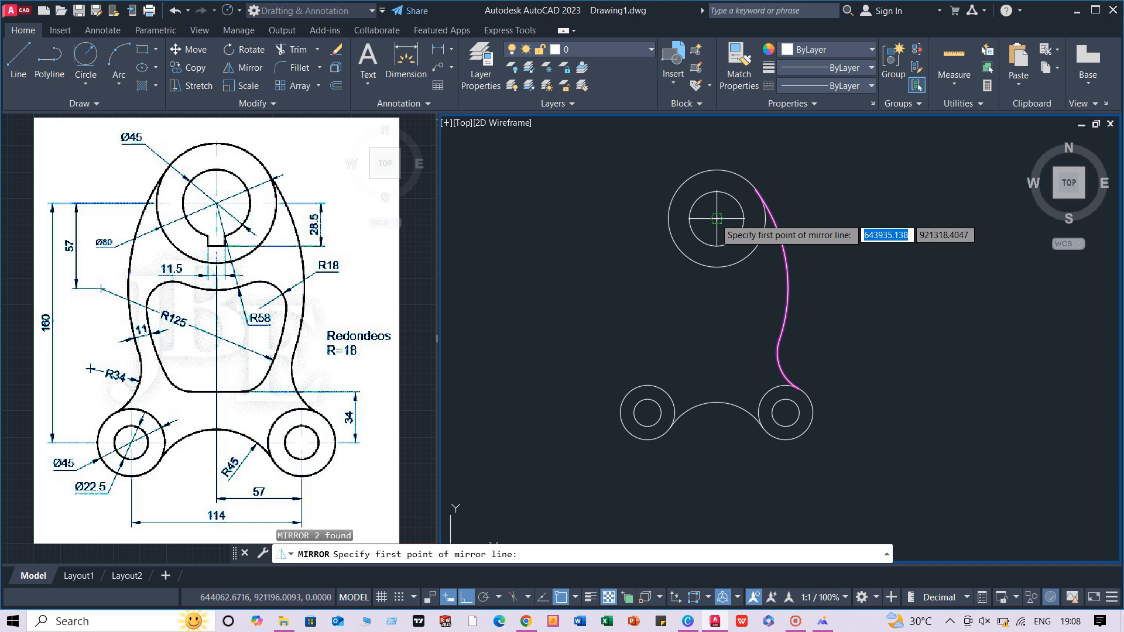
click(716, 219)
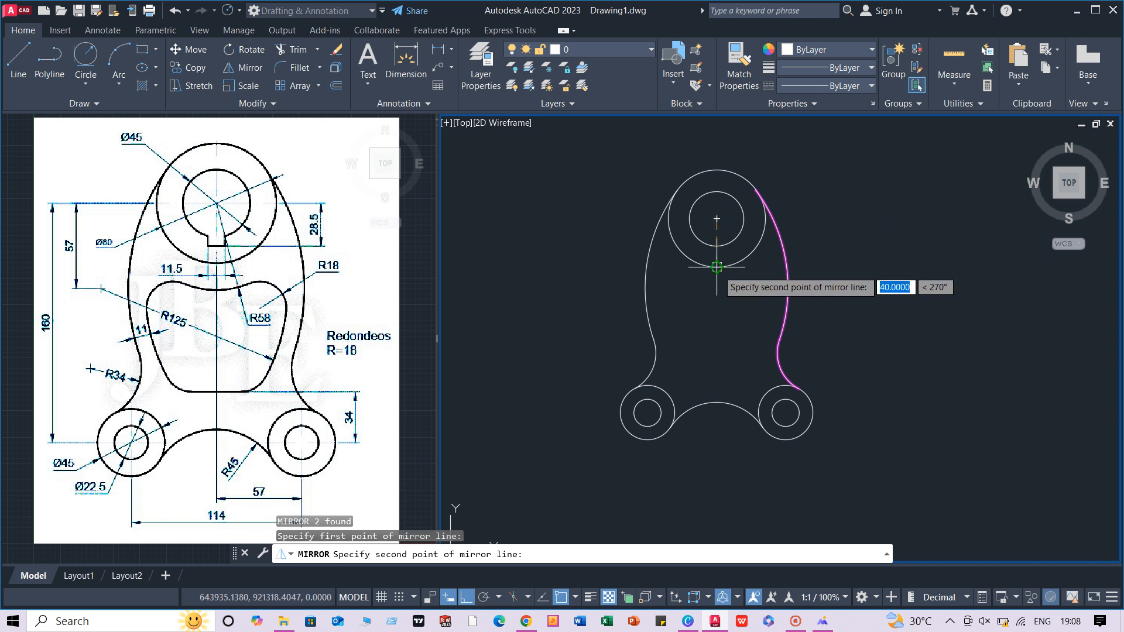
click(716, 266)
click(749, 320)
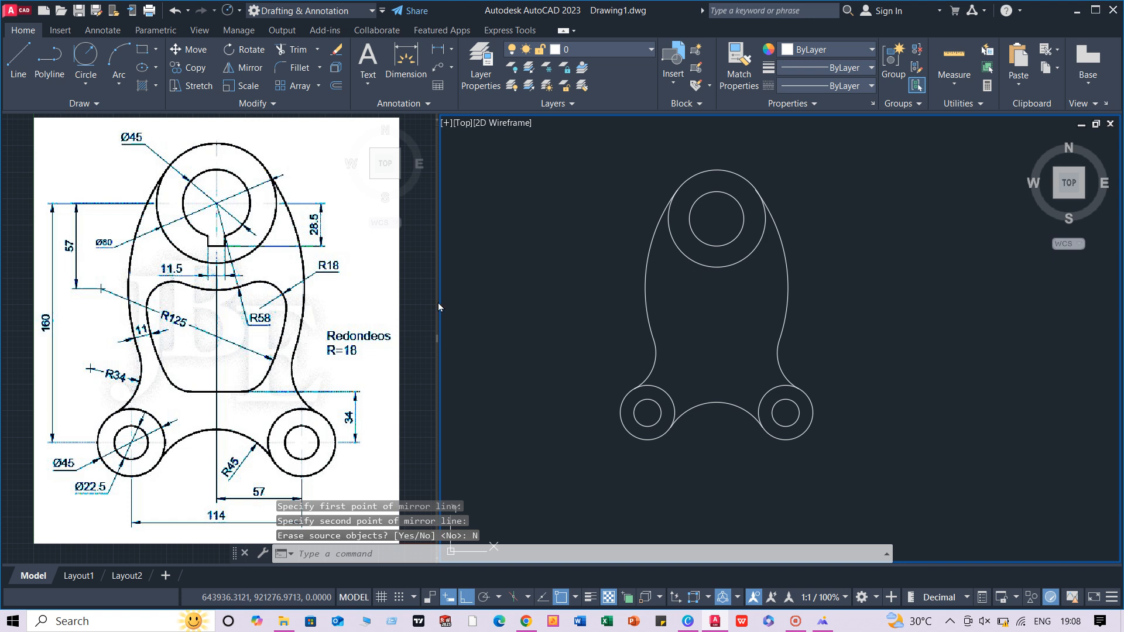
Step: Offset both large outer side arcs inward by 11
click(646, 281)
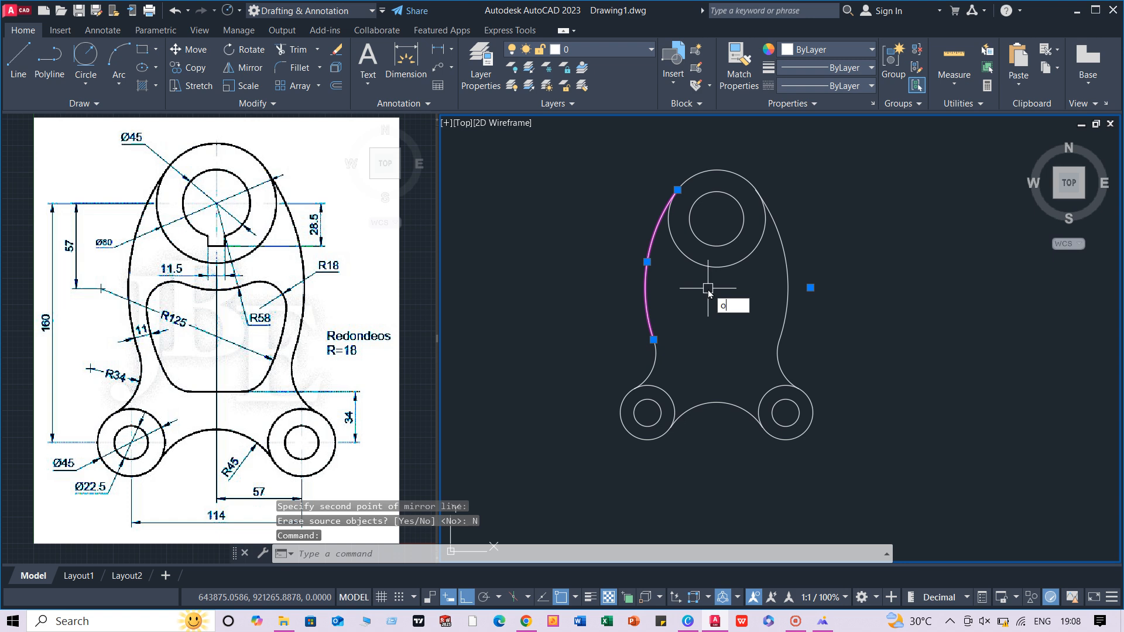
key(Return)
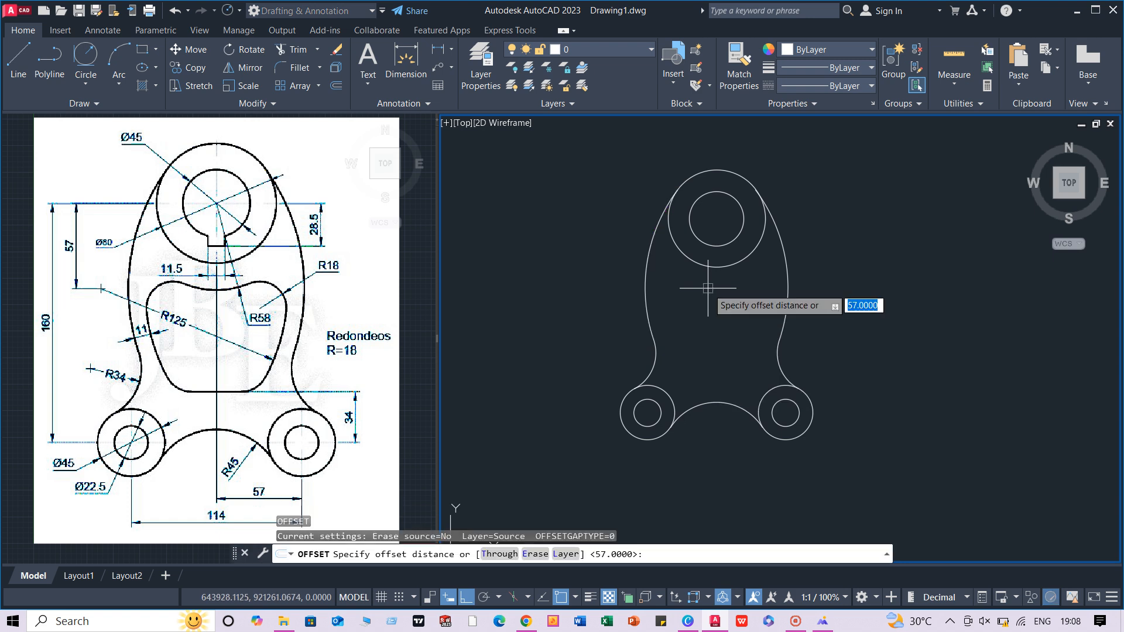
text(11)
key(Return)
click(647, 304)
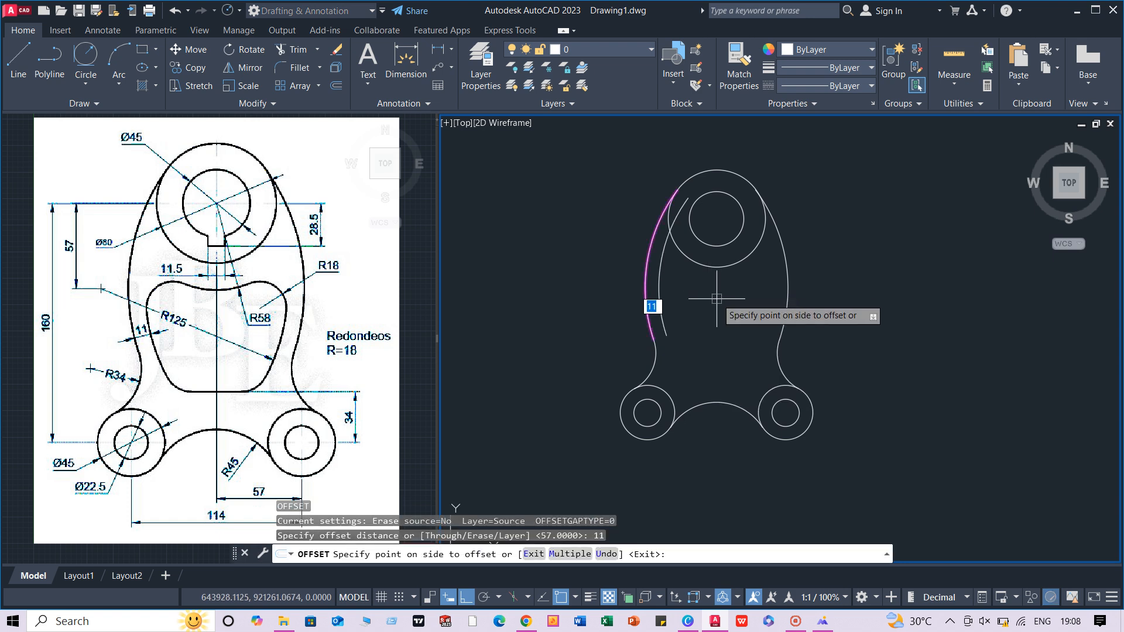
click(705, 308)
click(787, 295)
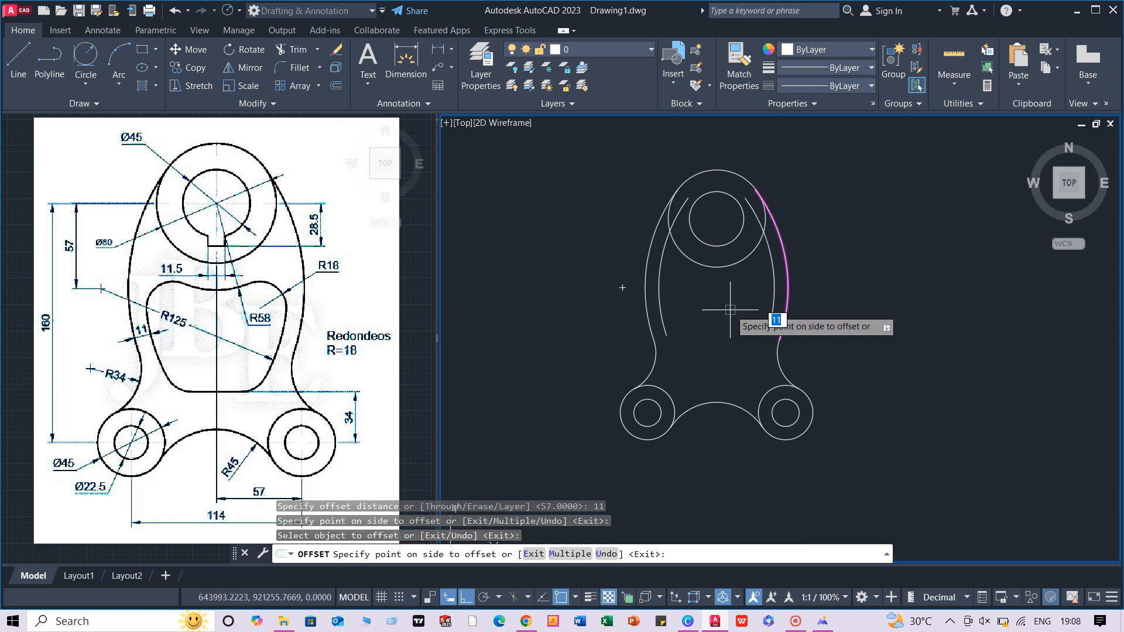
click(728, 312)
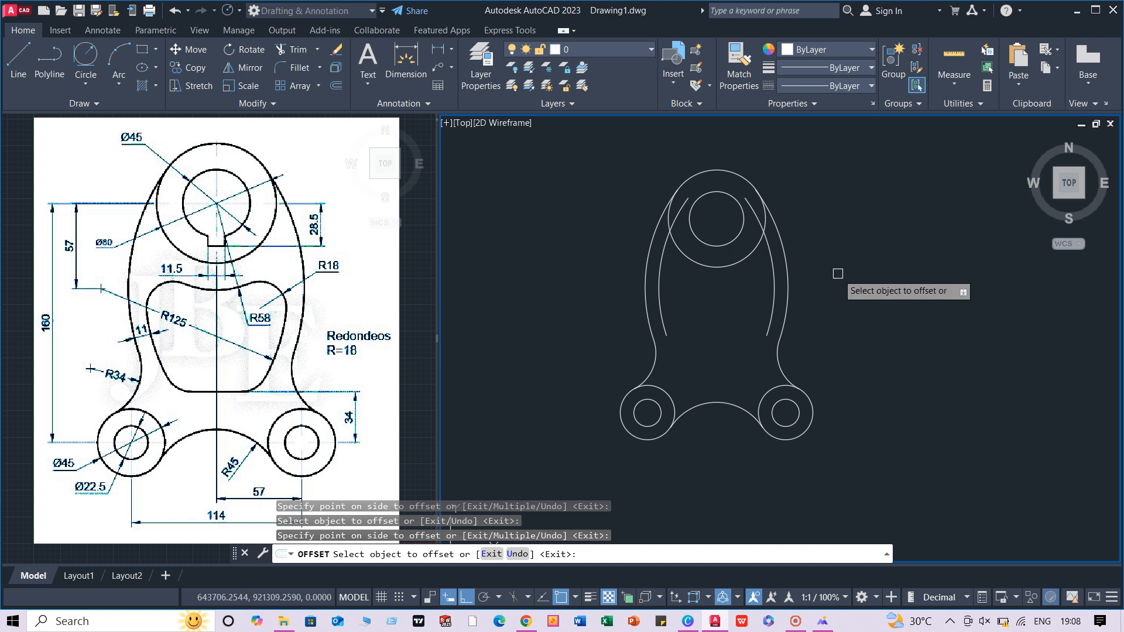
key(Escape)
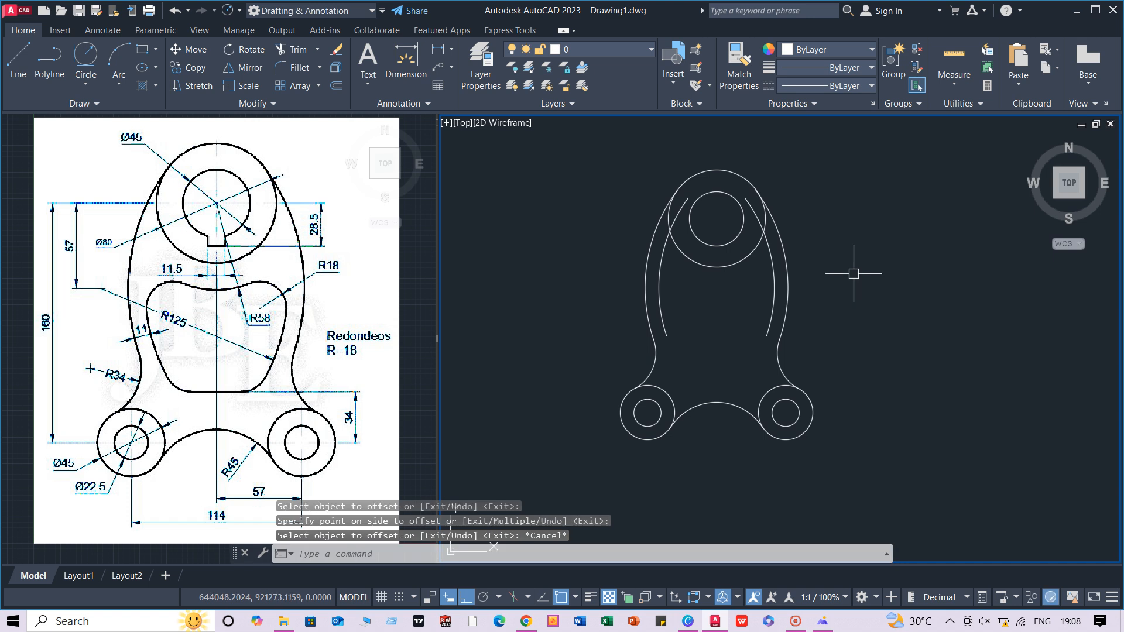
Step: Draw a circle of radius 57 centred on the upper concentric circles
text(C)
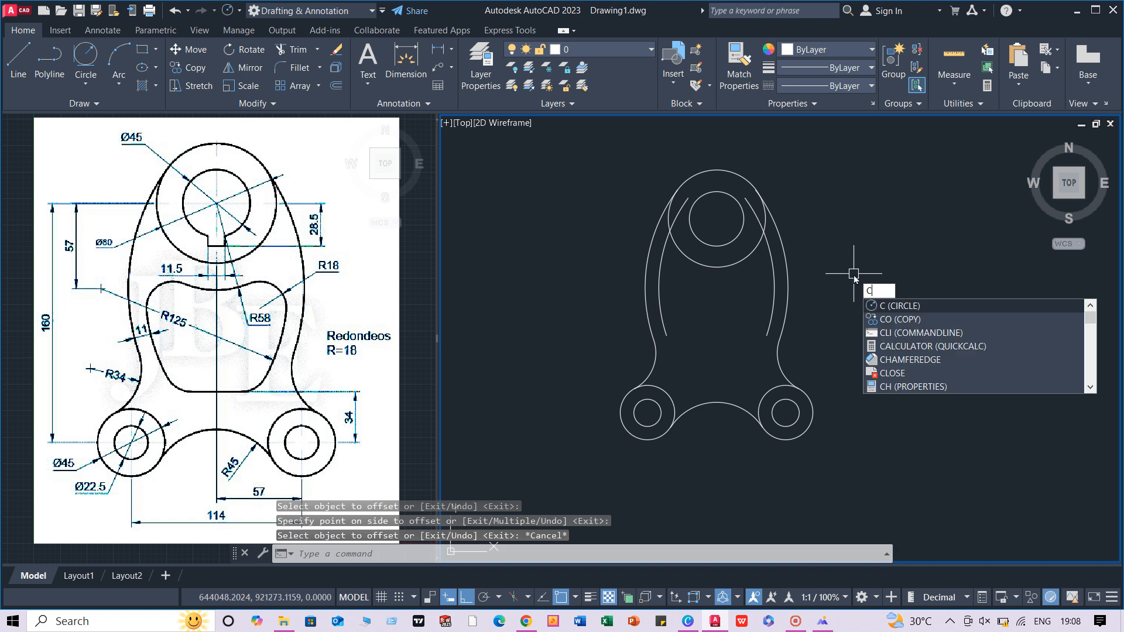
key(Return)
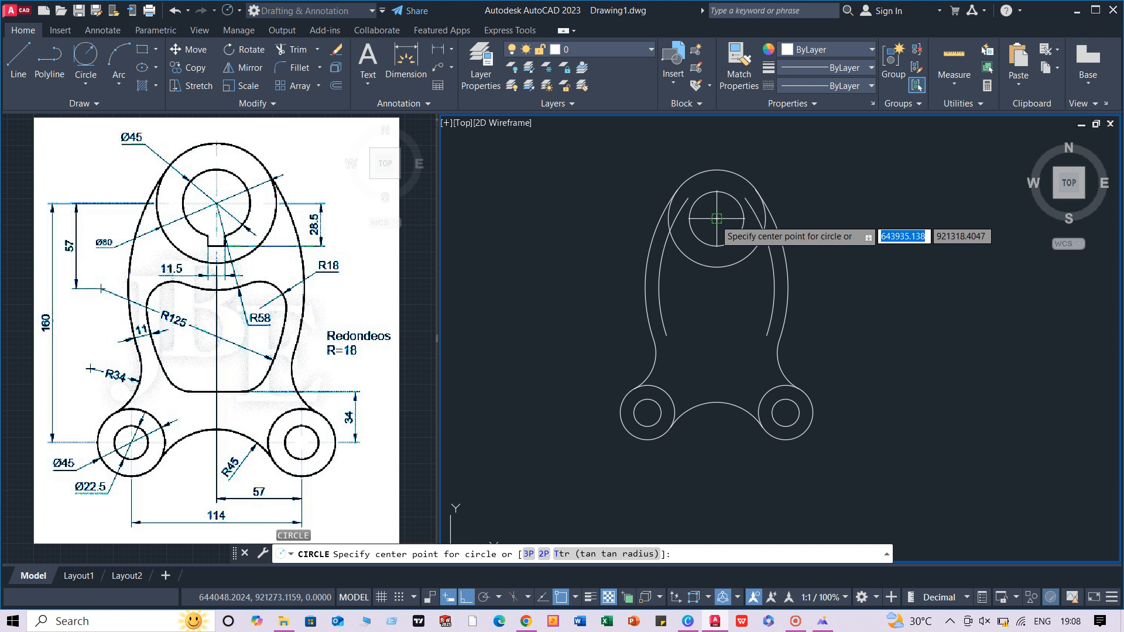
click(717, 218)
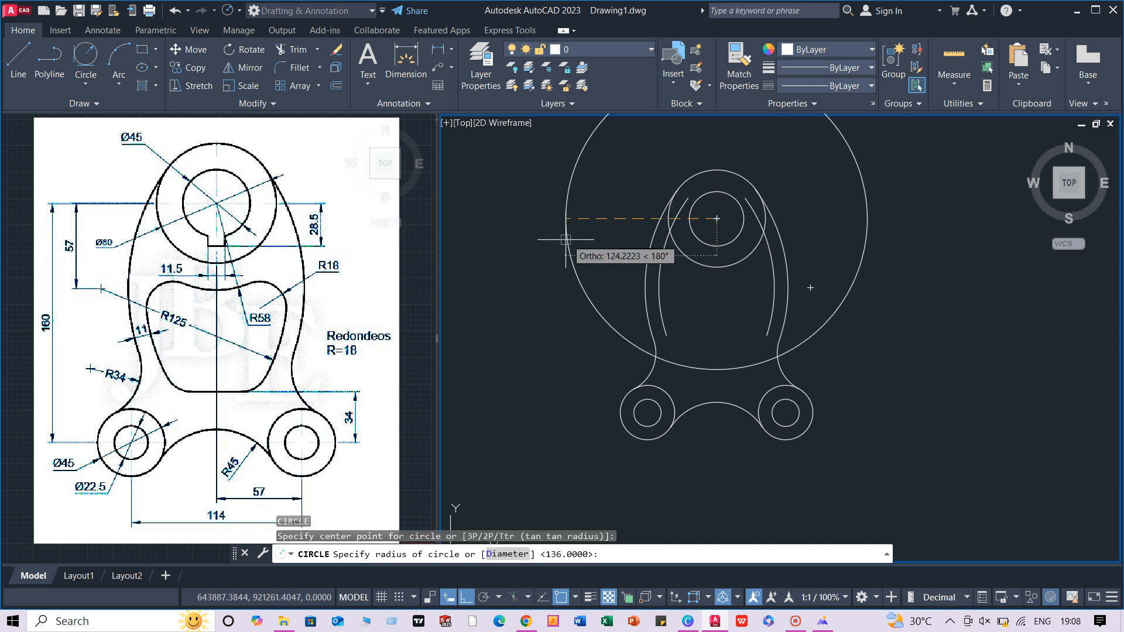
text(5)
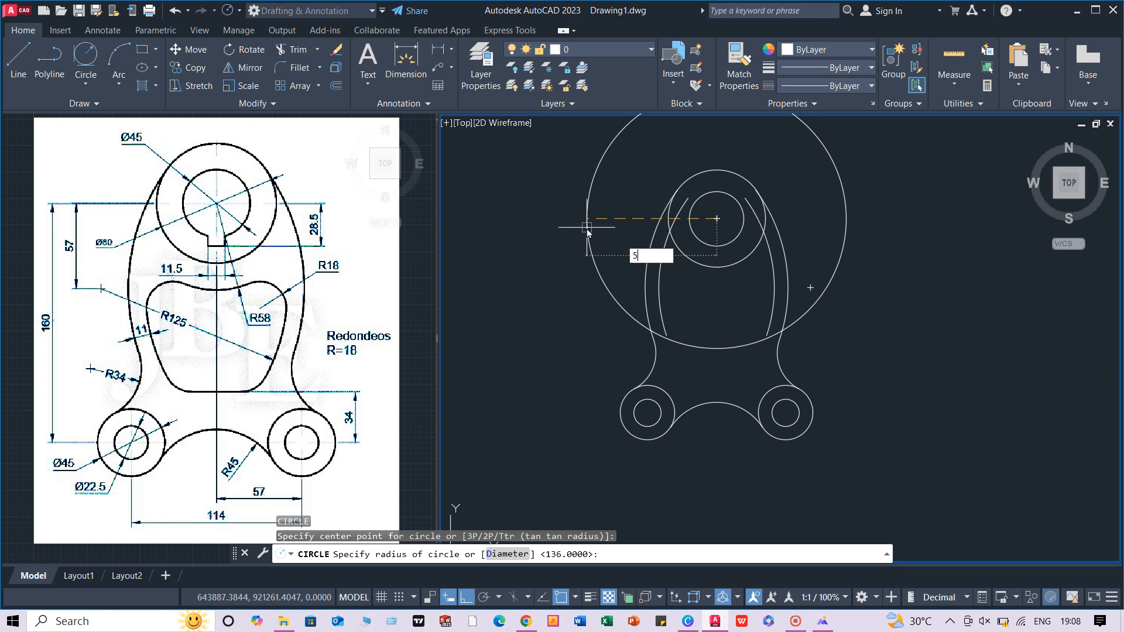
text(7)
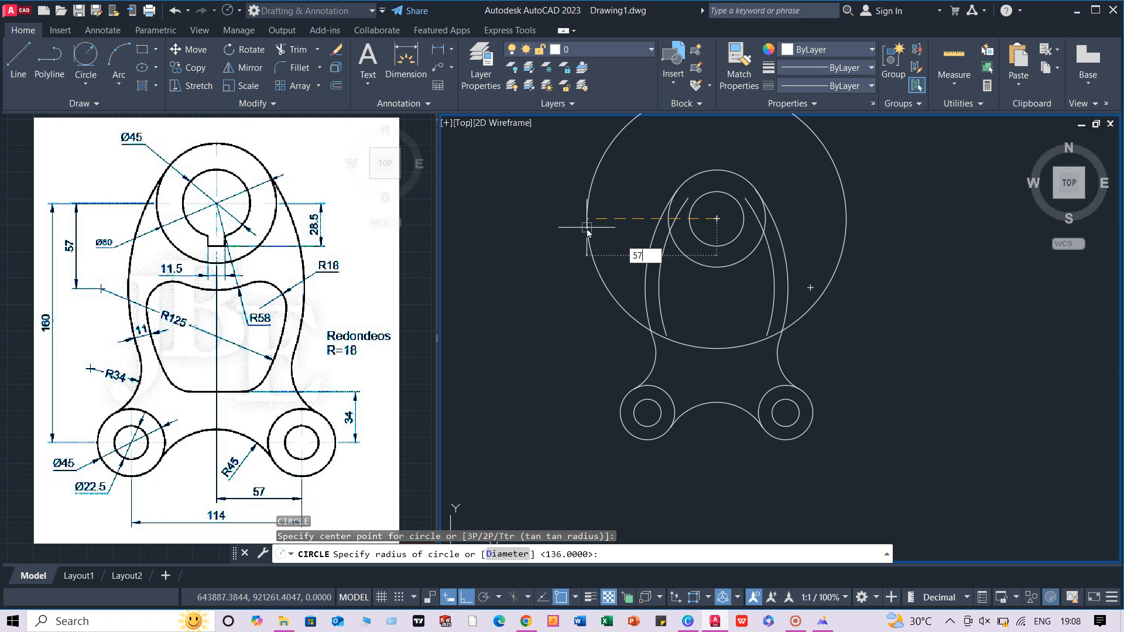
key(Return)
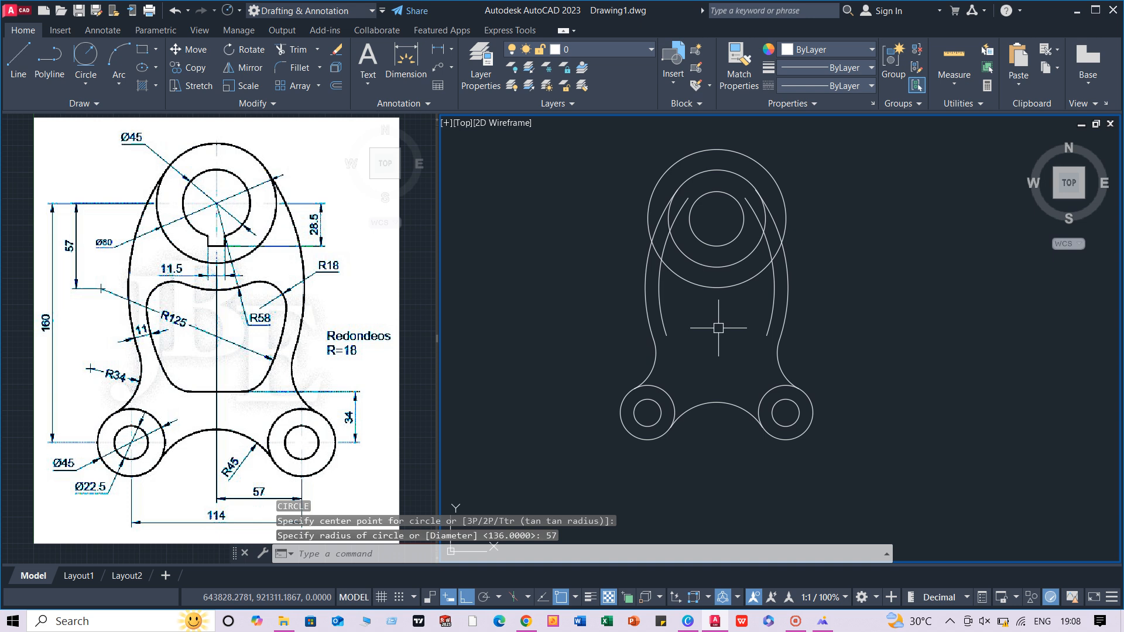
Step: Trim the R57 circle and the offset arcs back to the points where they meet below the upper boss
text(tr)
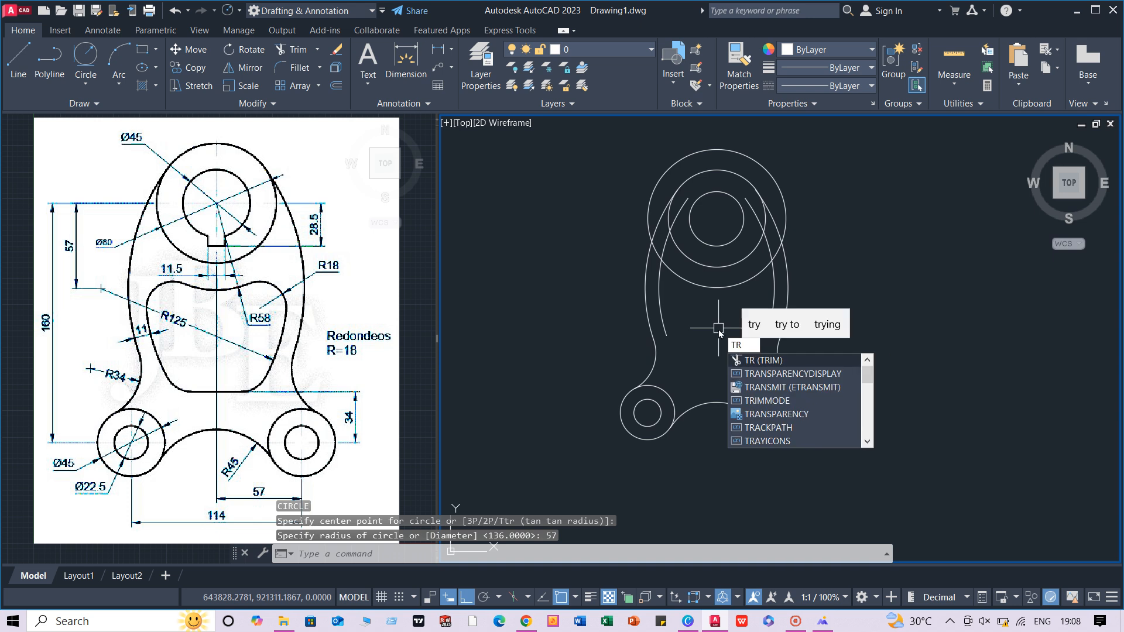
key(Return)
scroll(685, 302, up, 4)
click(625, 185)
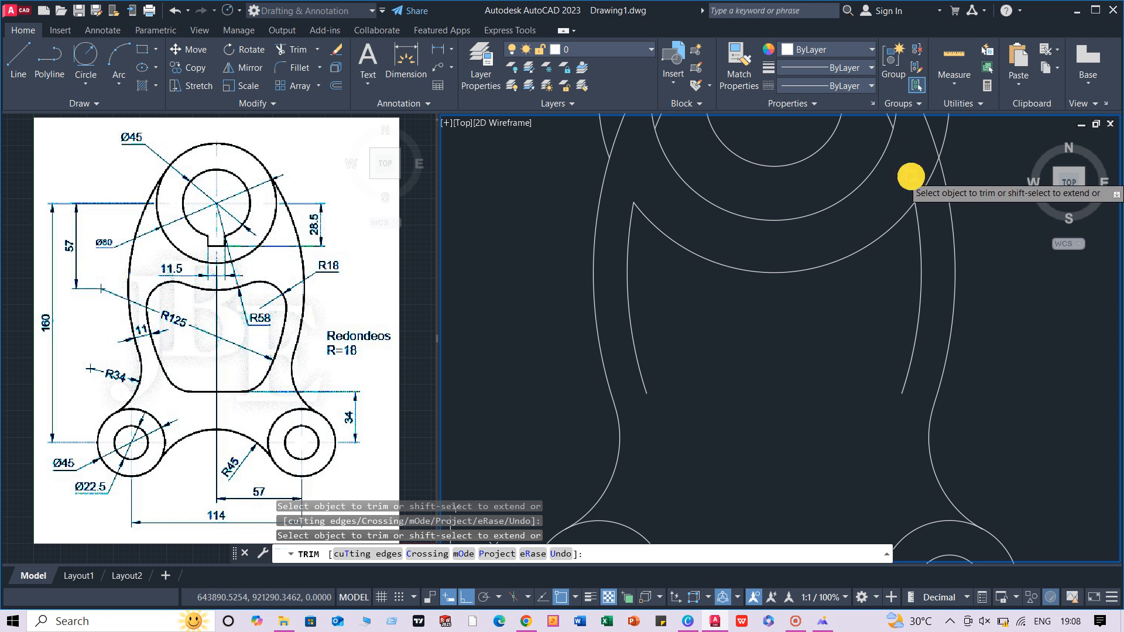
click(926, 182)
right_click(978, 214)
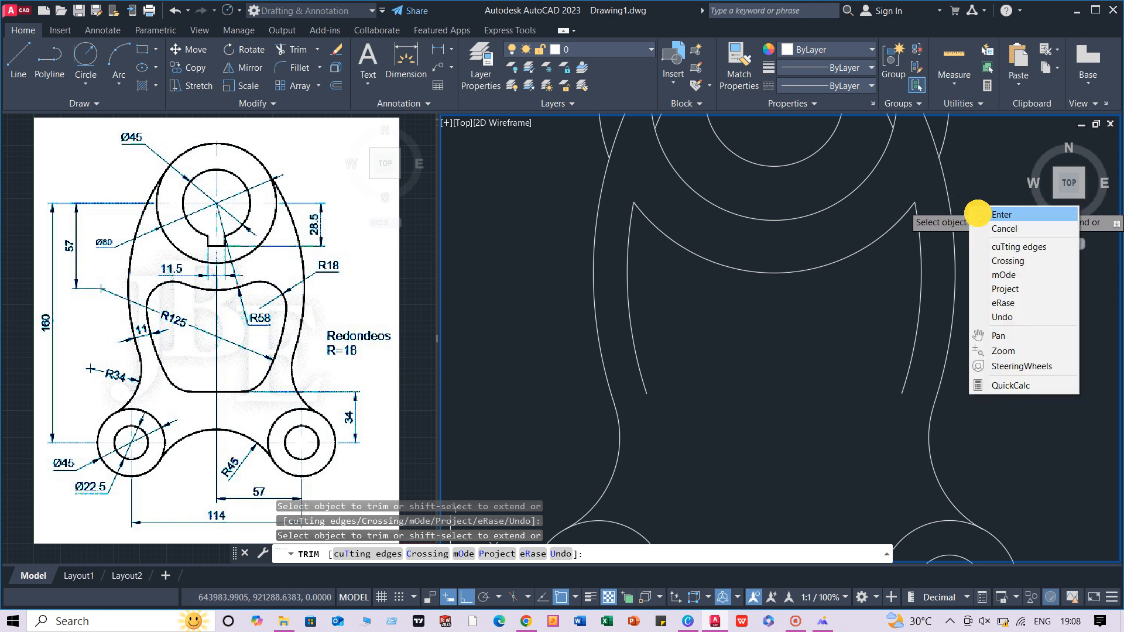
click(1002, 214)
Step: Delete the leftover upper R57 arc and the two offset arc remnants inside the upper outer circle
scroll(969, 235, down, 2)
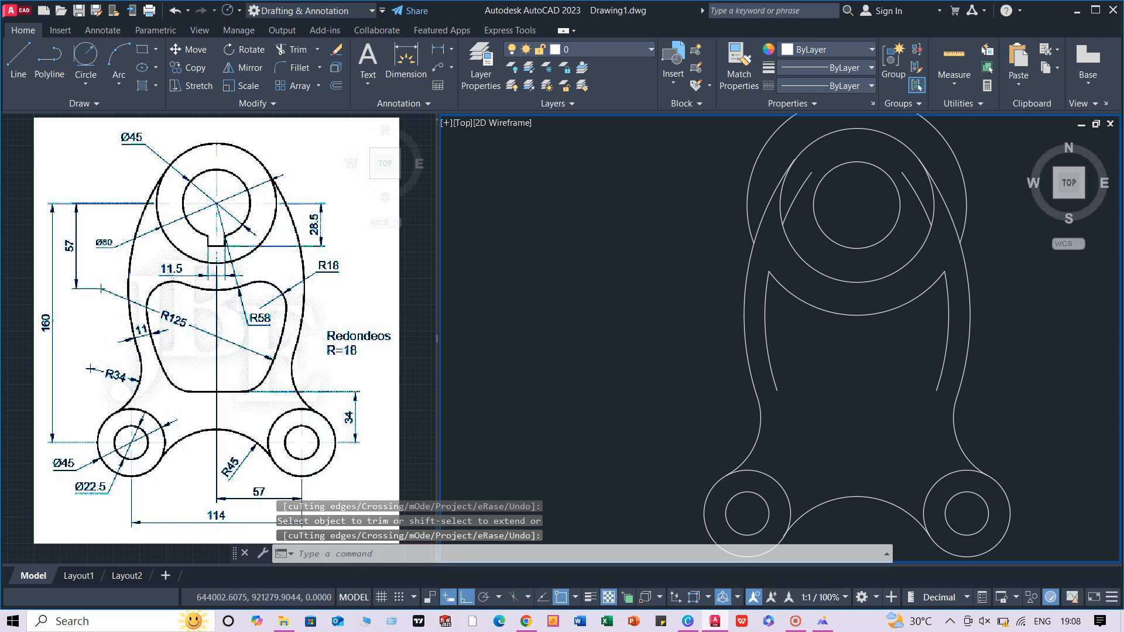
scroll(1003, 246, down, 2)
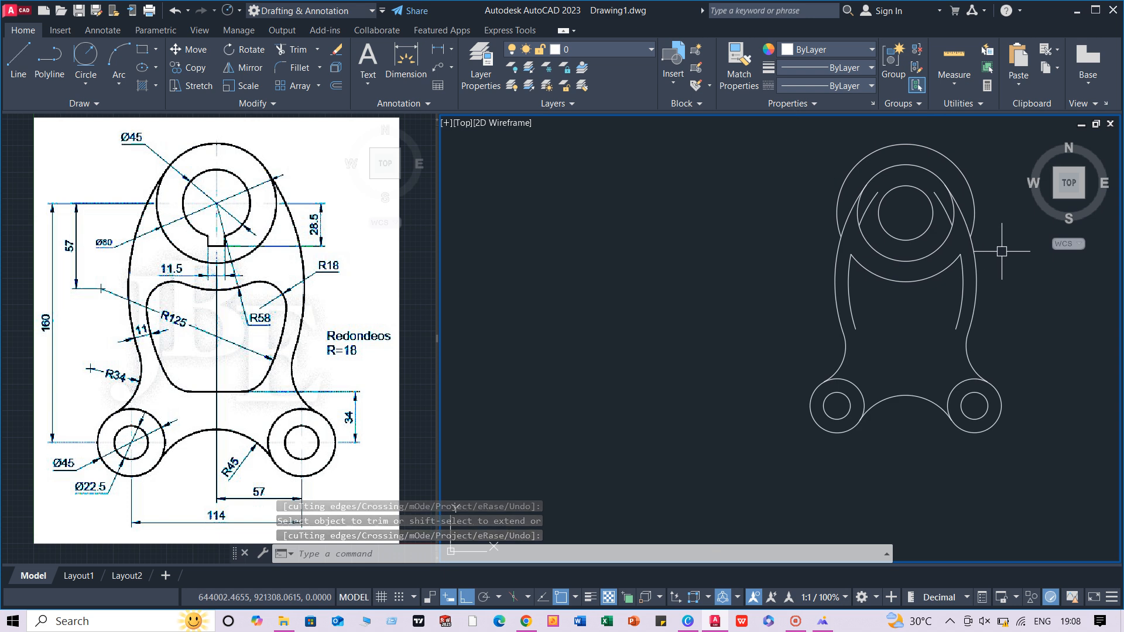
click(954, 166)
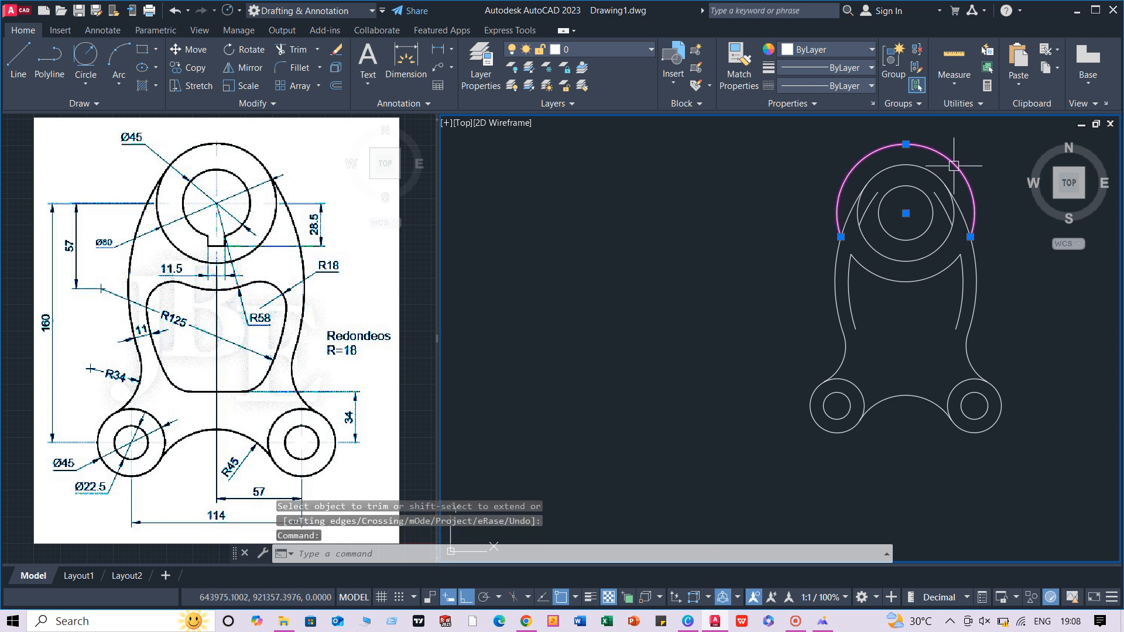
key(Delete)
click(937, 198)
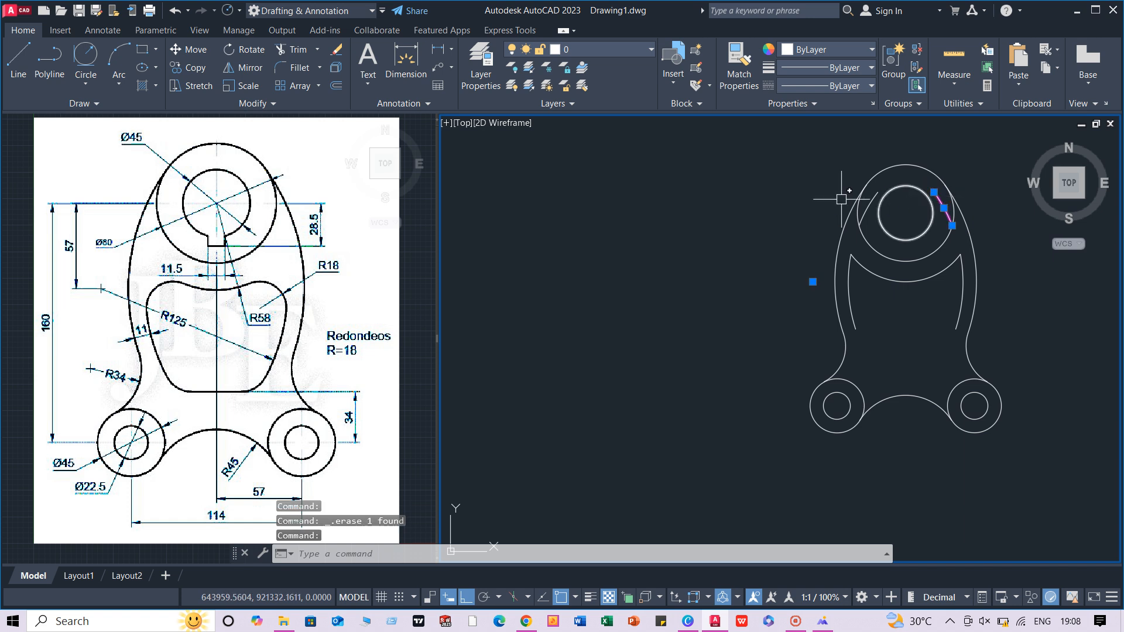
click(871, 201)
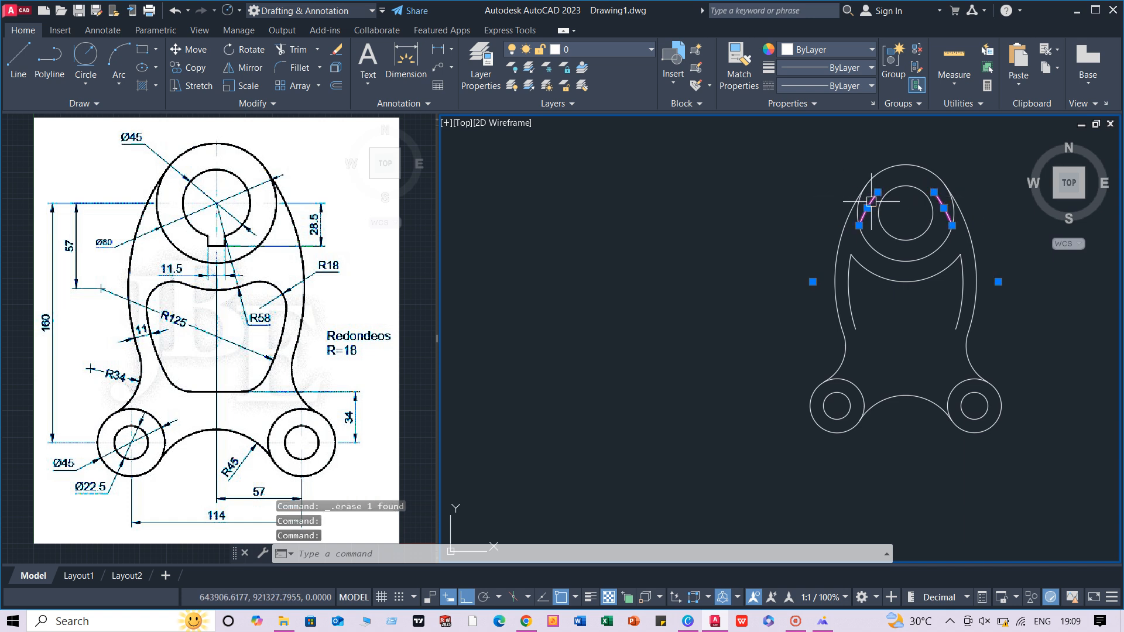
key(Delete)
Step: Draw a horizontal line between the centres of the two lower bosses
middle_drag(891, 339, 864, 314)
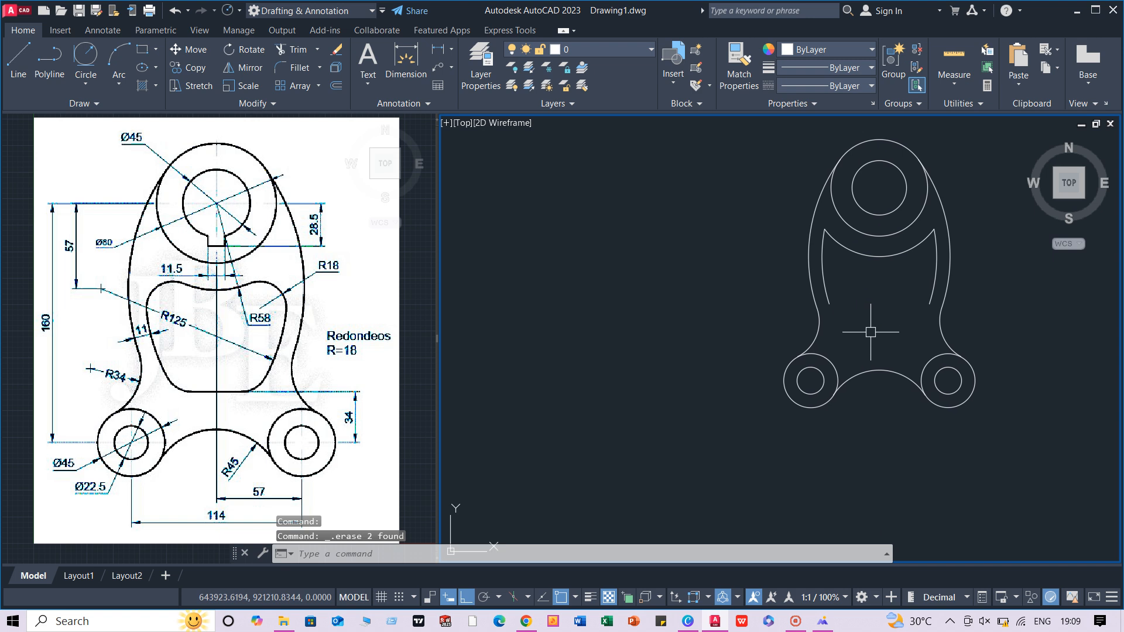
text(l)
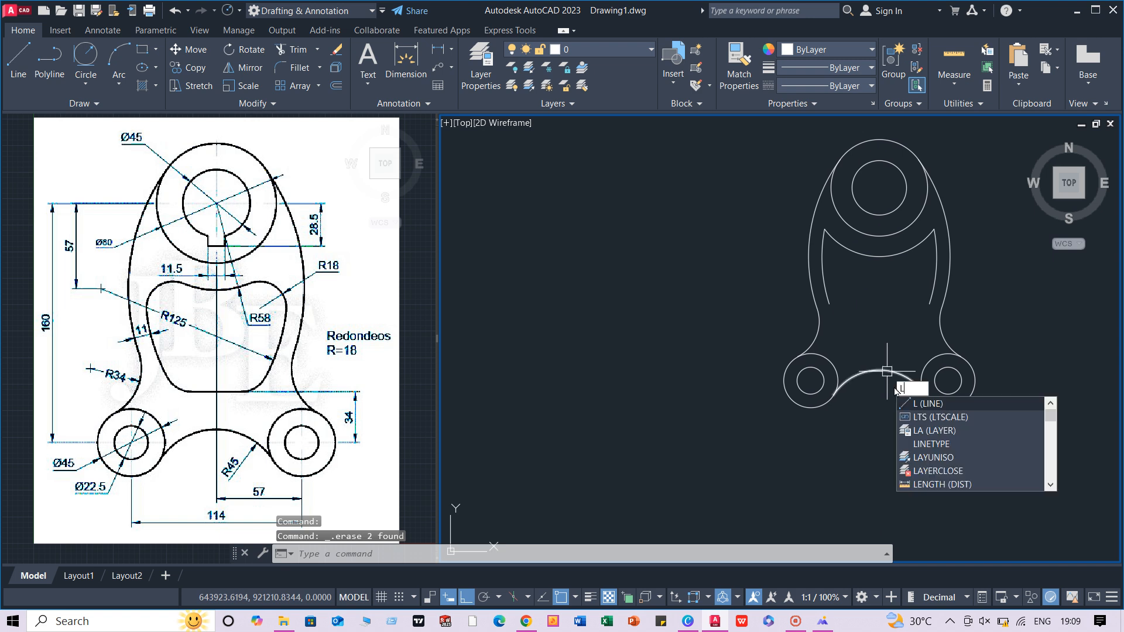
key(Return)
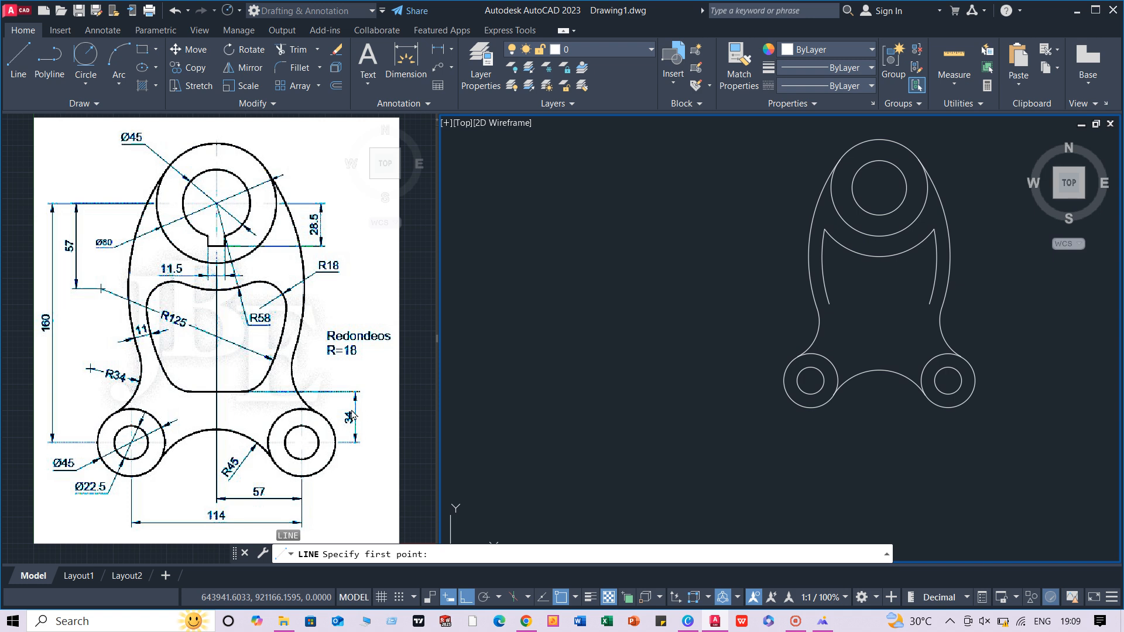
click(810, 381)
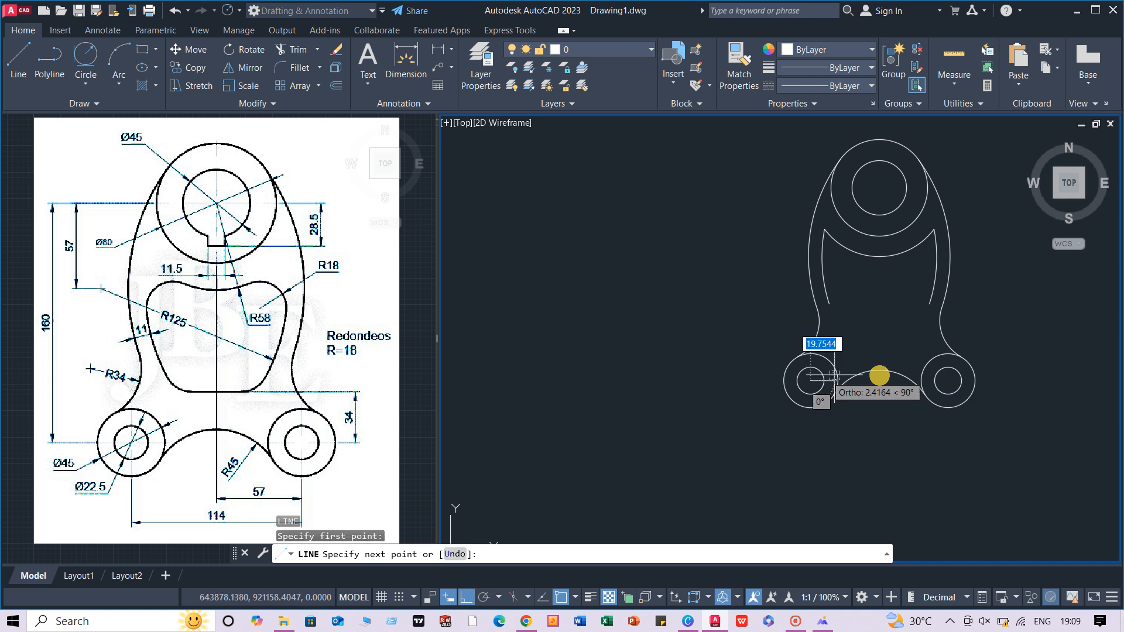
click(948, 380)
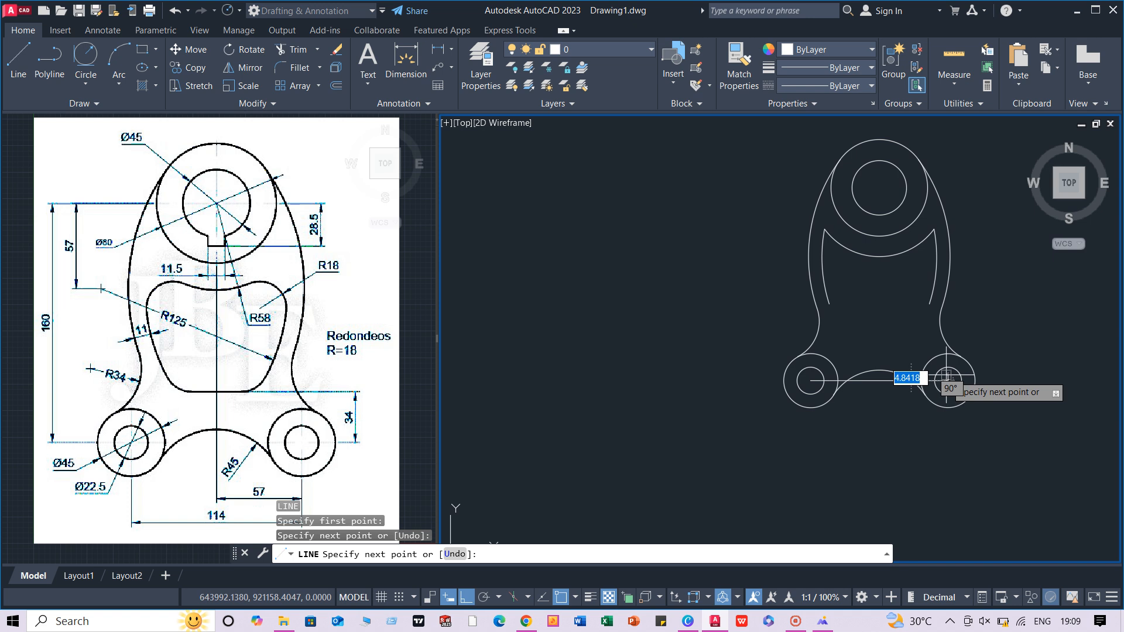
Step: Offset the horizontal line between the lower boss centres 34 upward and delete the original line
key(Return)
click(878, 381)
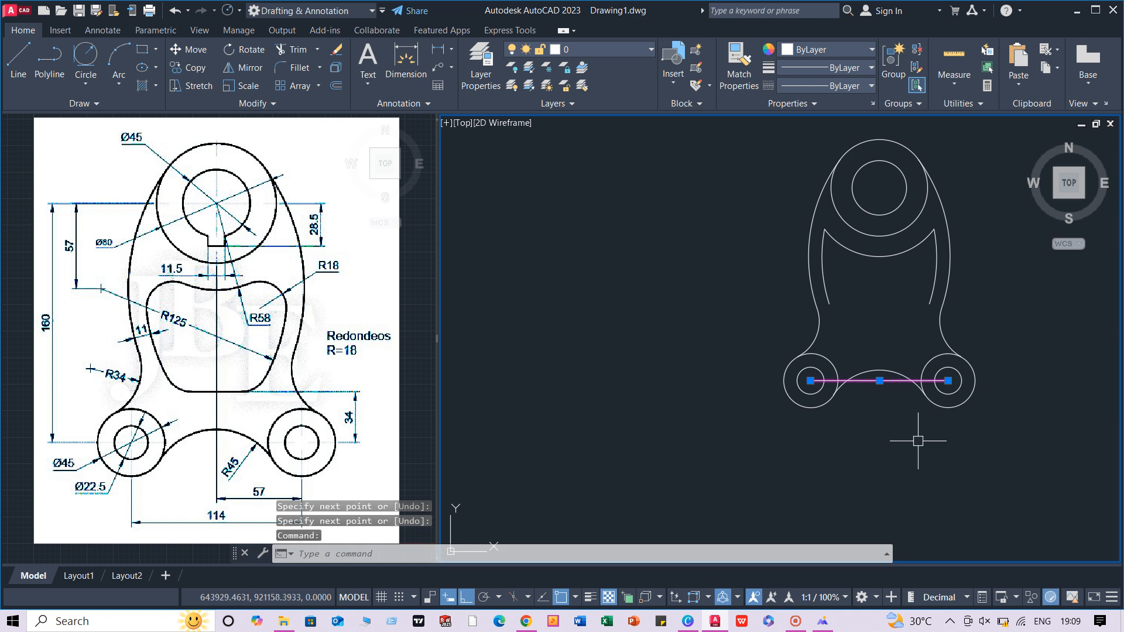
text(o)
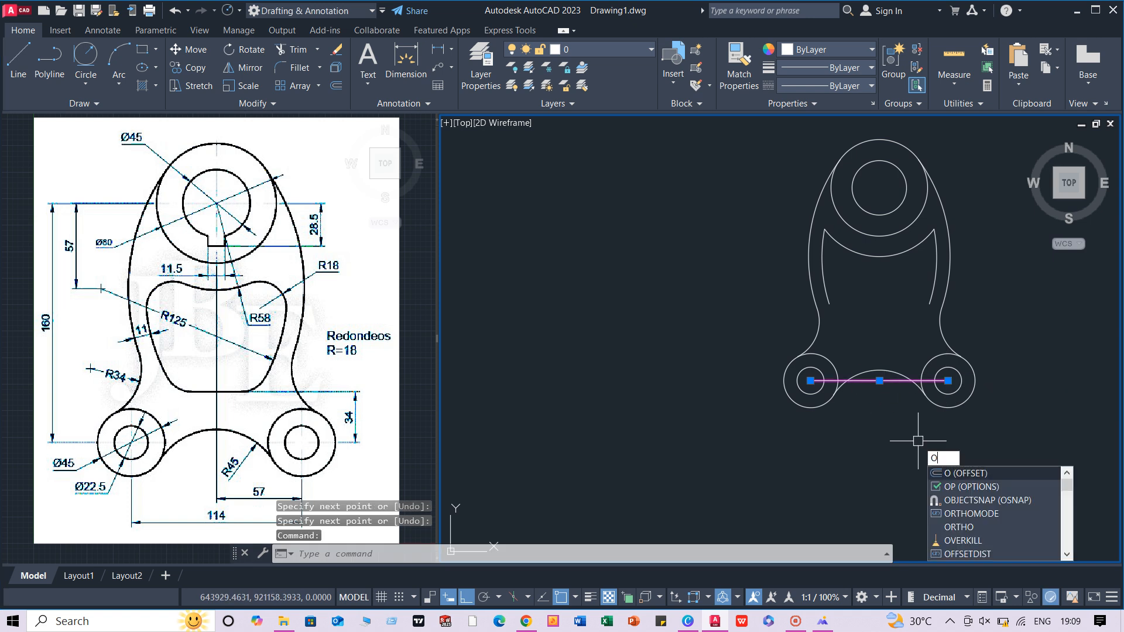
key(Return)
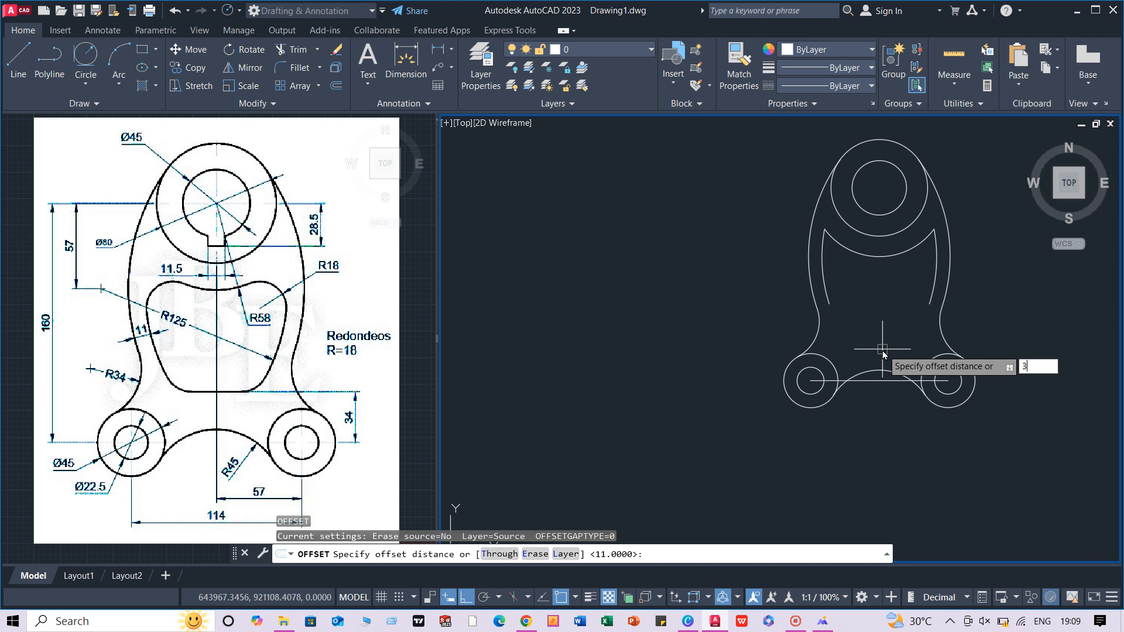
text(34)
key(Return)
click(883, 381)
click(937, 328)
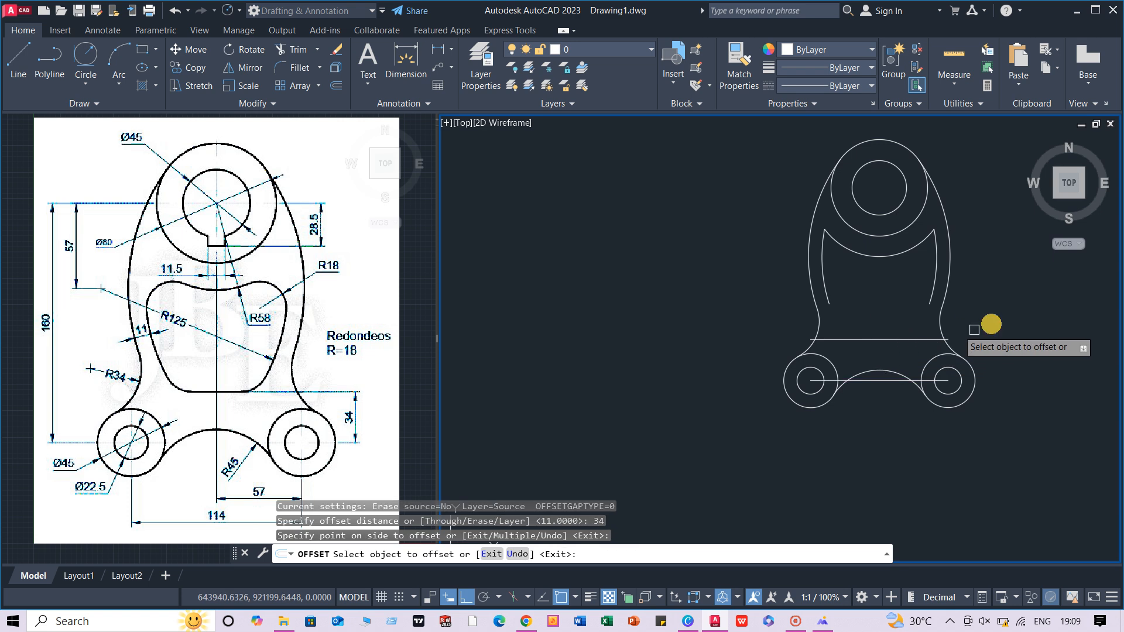
right_click(1005, 319)
click(1031, 325)
click(900, 381)
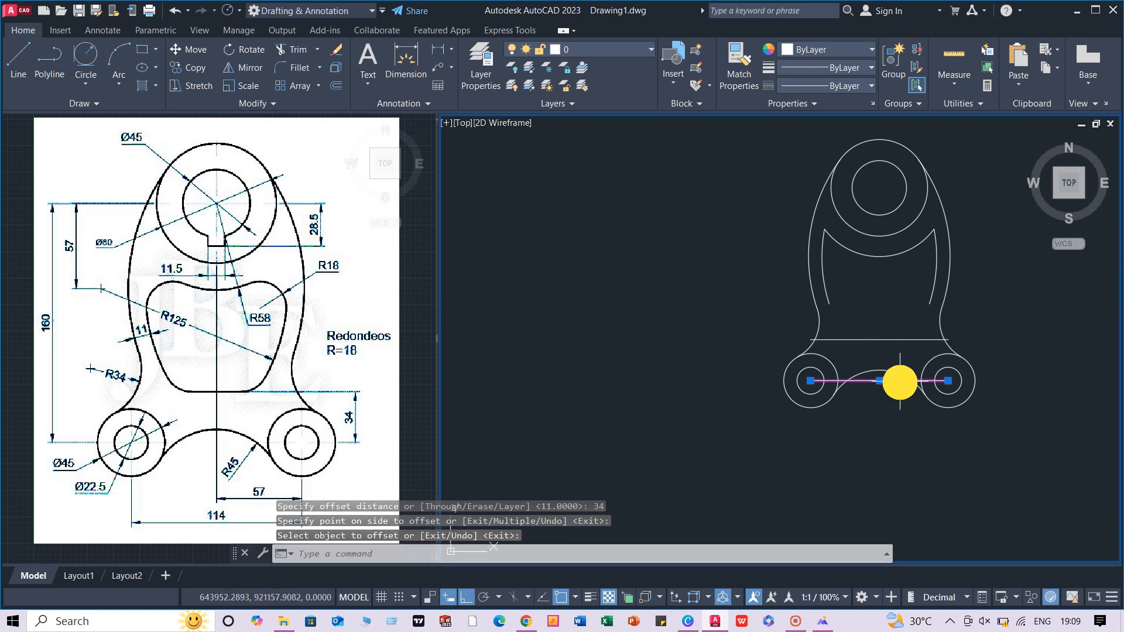
key(Delete)
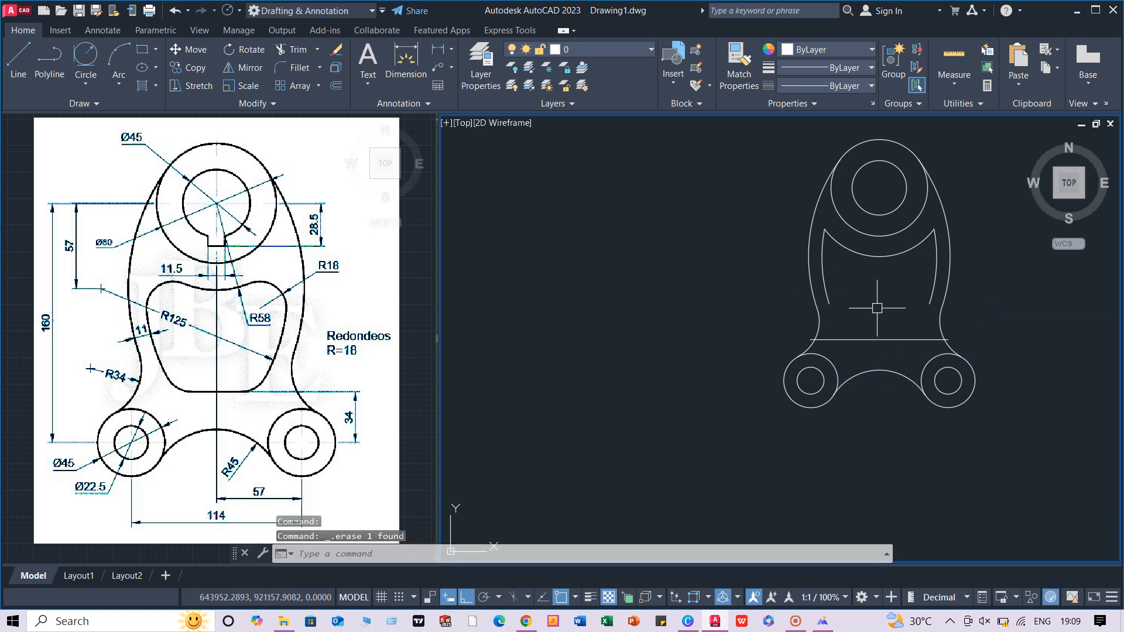
Step: Extend both inner offset side arcs down to the new horizontal line
text(ex)
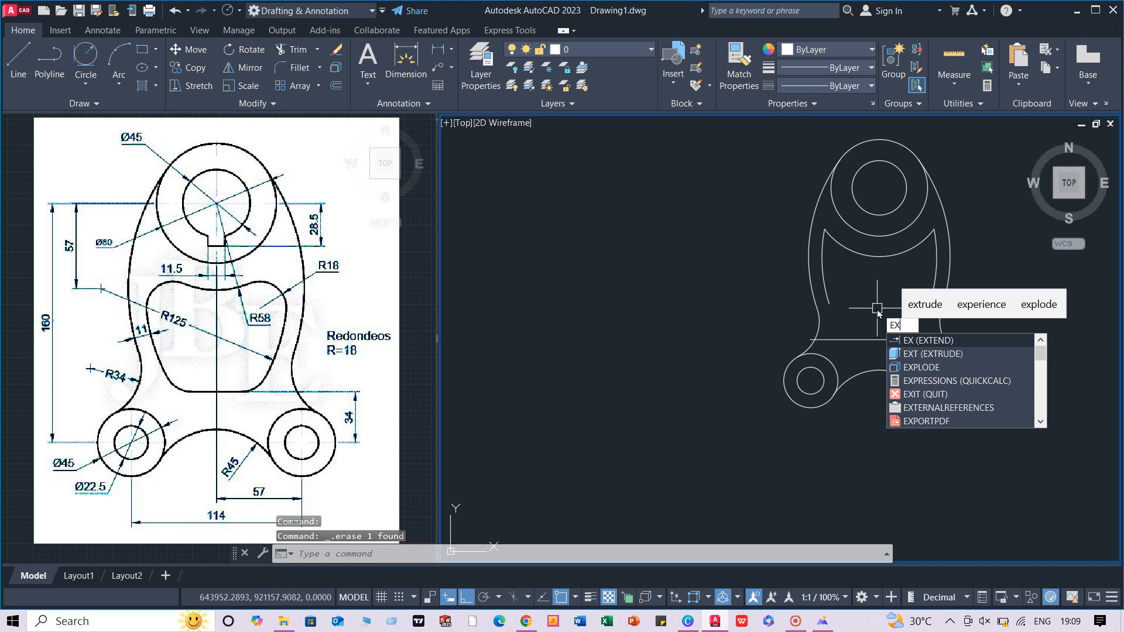
key(Return)
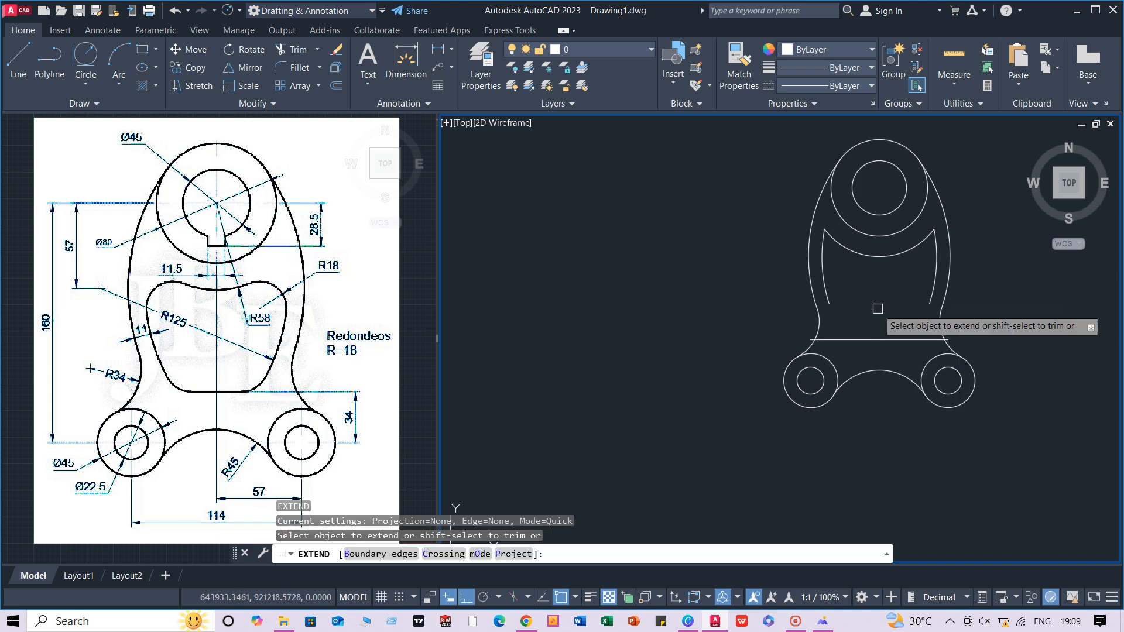
click(841, 296)
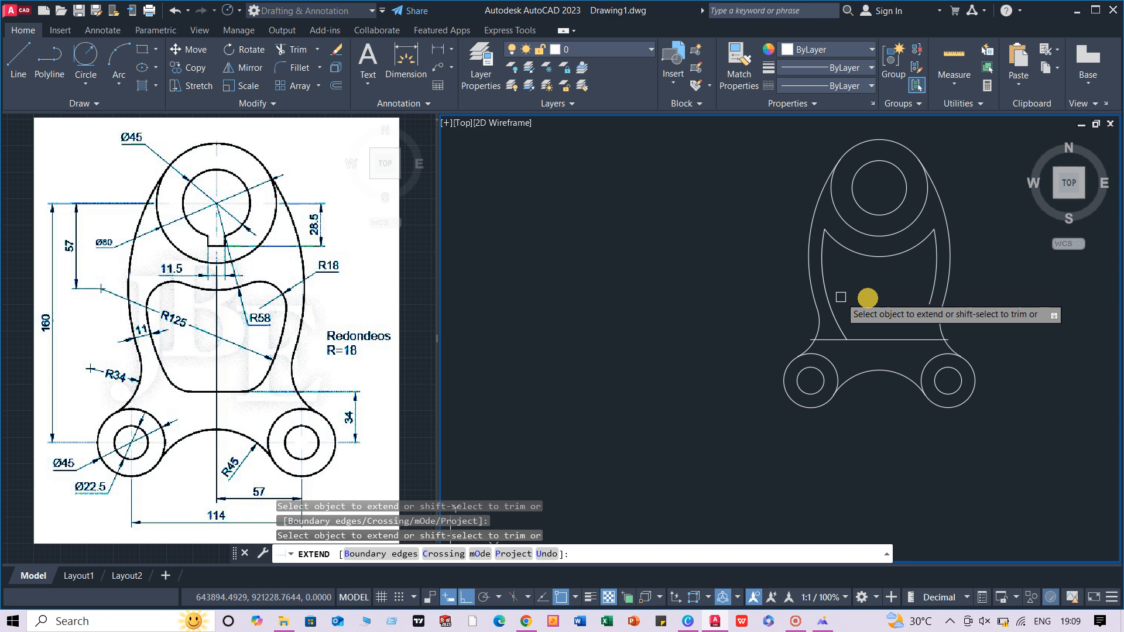
click(932, 287)
right_click(892, 291)
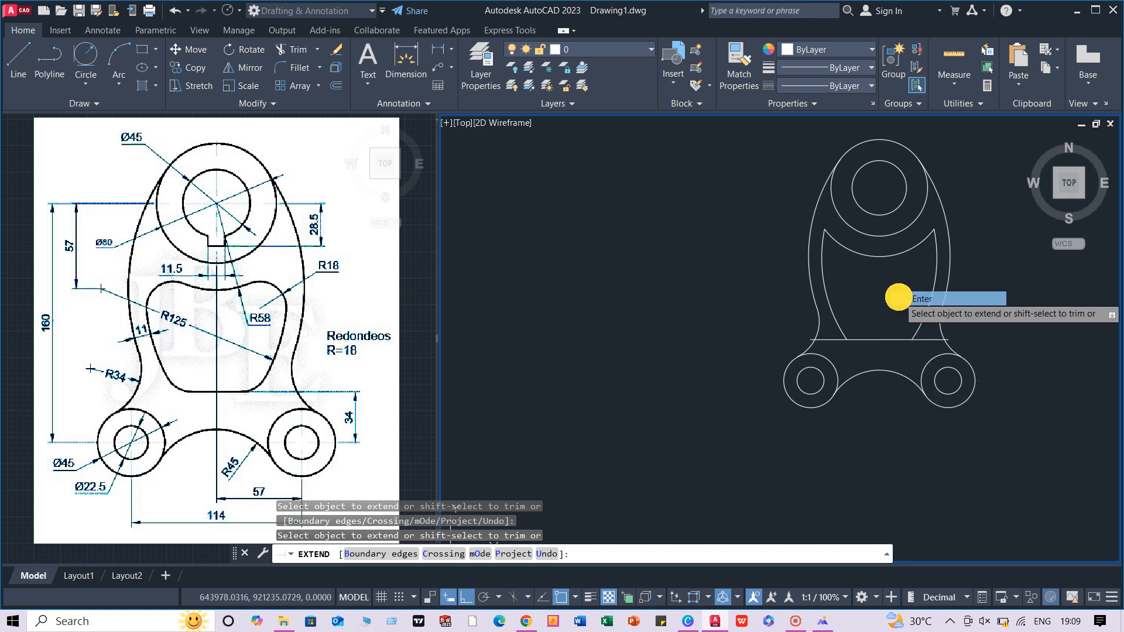
click(892, 298)
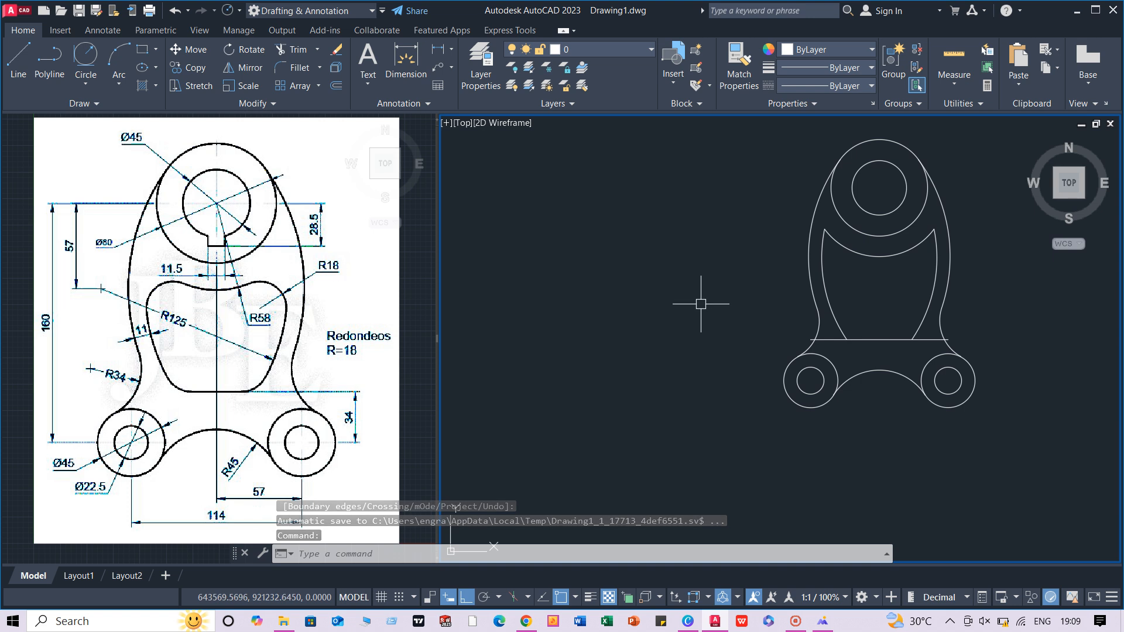
Step: Fillet the lower-left corner of the inner cut-out with a radius of 18
text(f)
key(Return)
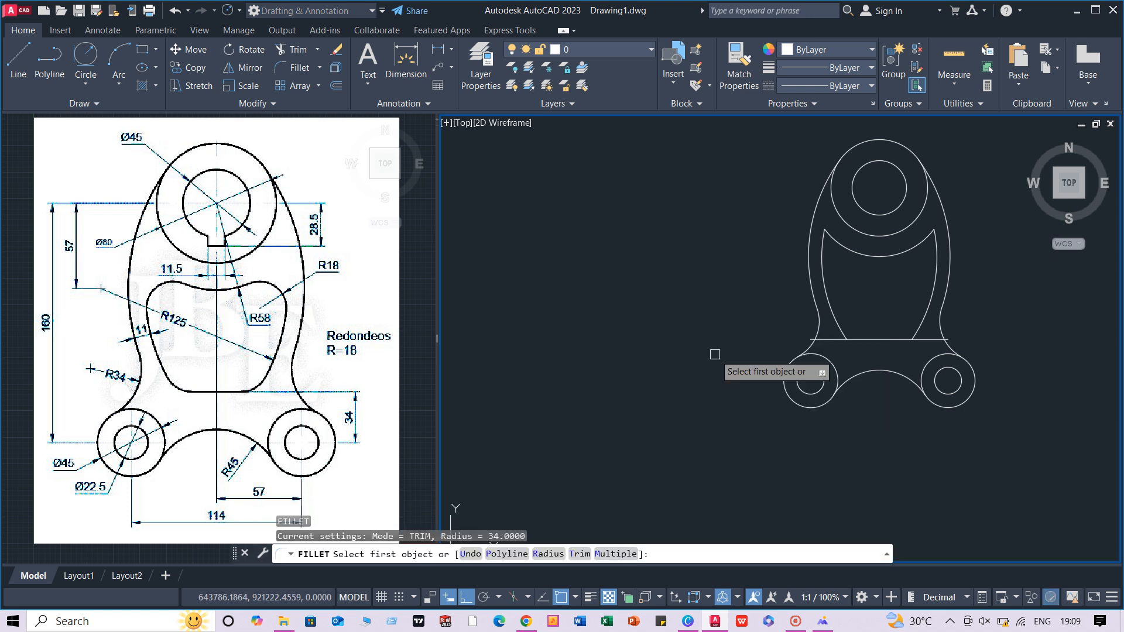
click(550, 554)
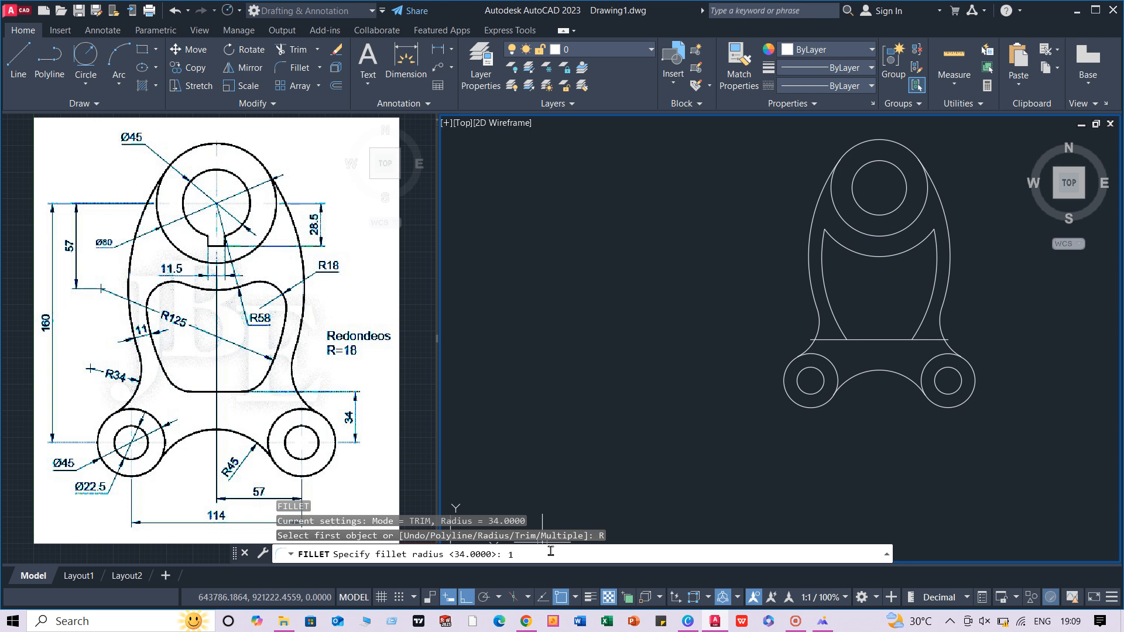
key(Return)
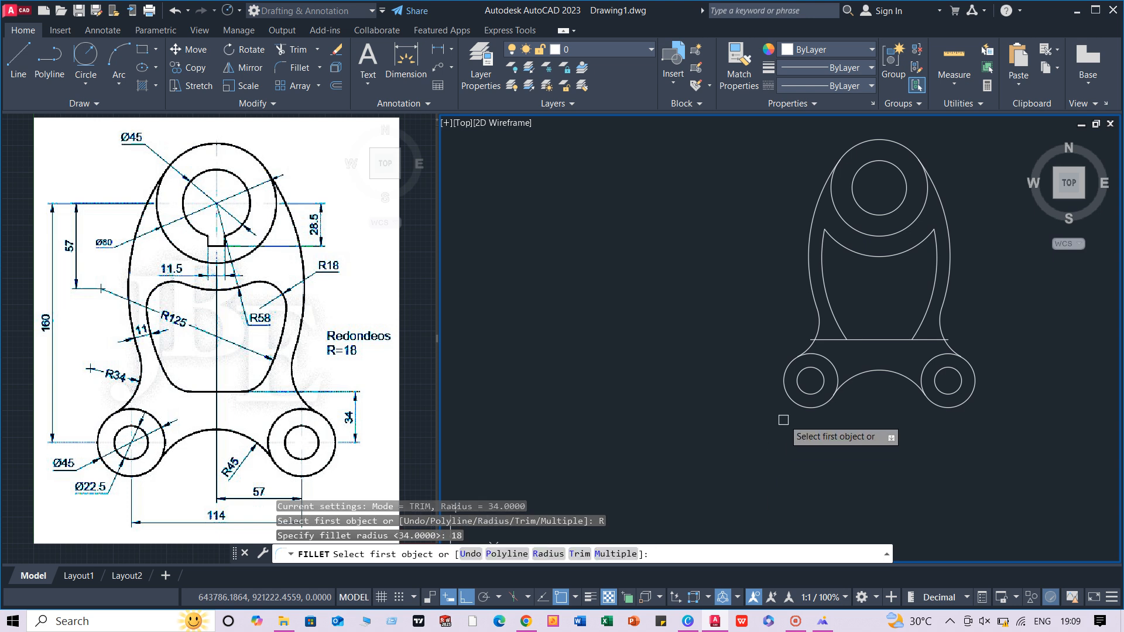
scroll(825, 371, up, 2)
click(840, 296)
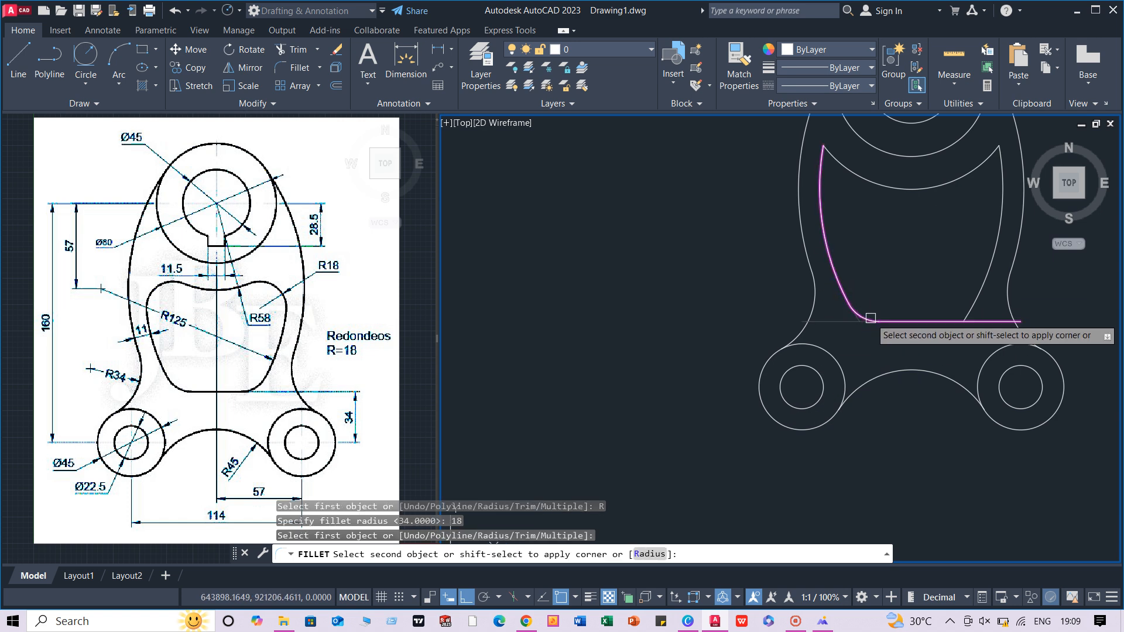
click(872, 321)
Step: Fillet the remaining three corners of the inner cut-out with the same radius, using the Multiple option
key(Return)
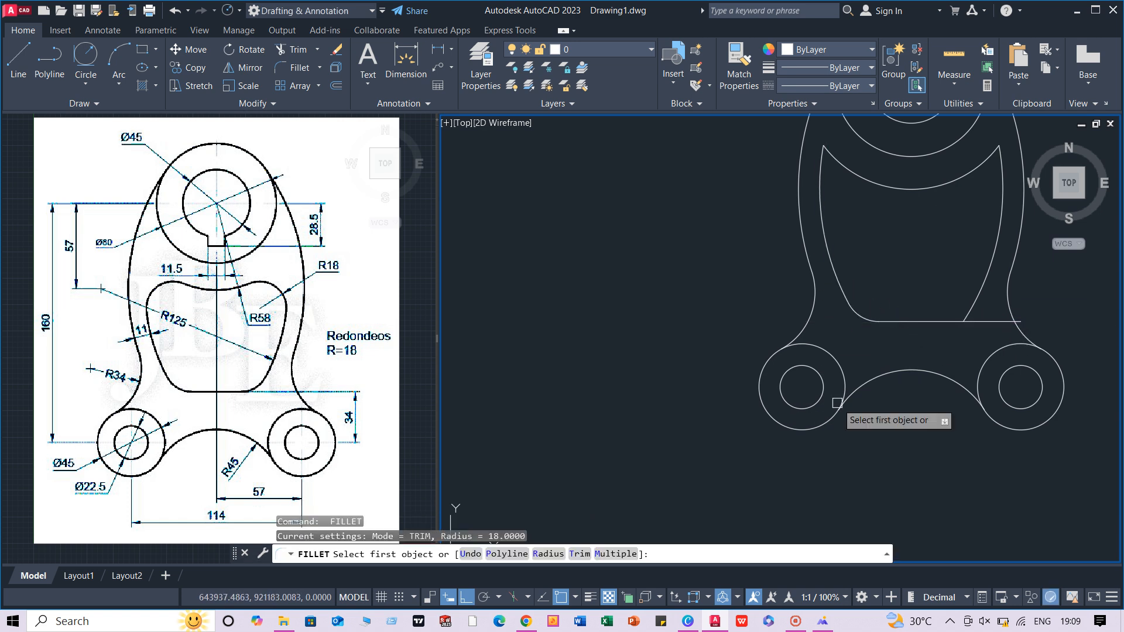
click(618, 553)
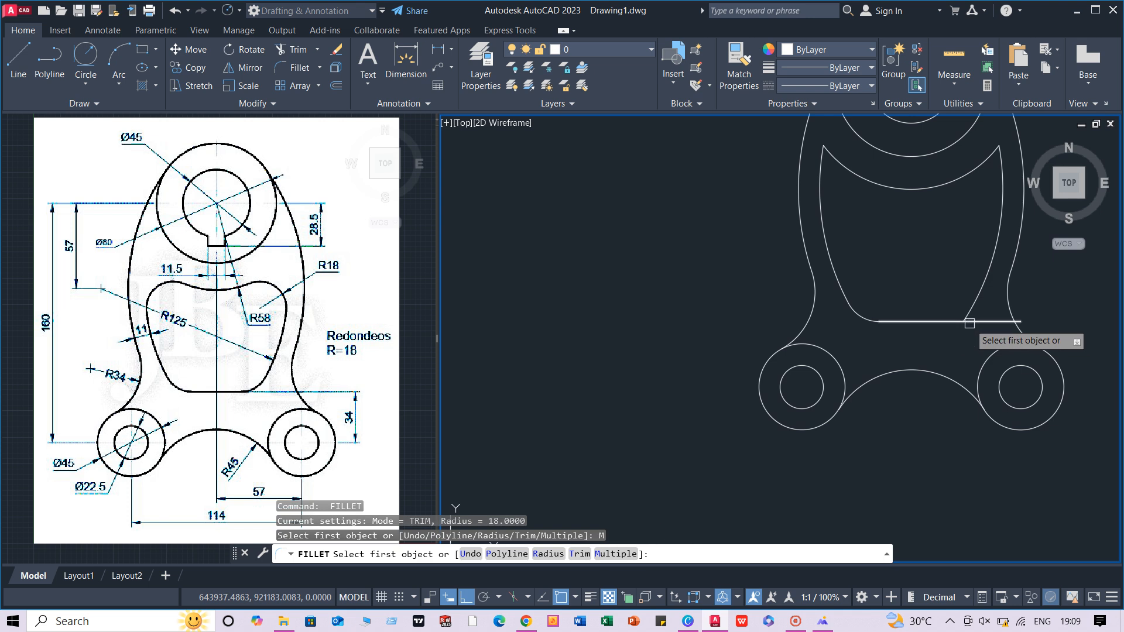
click(950, 321)
click(970, 308)
click(987, 155)
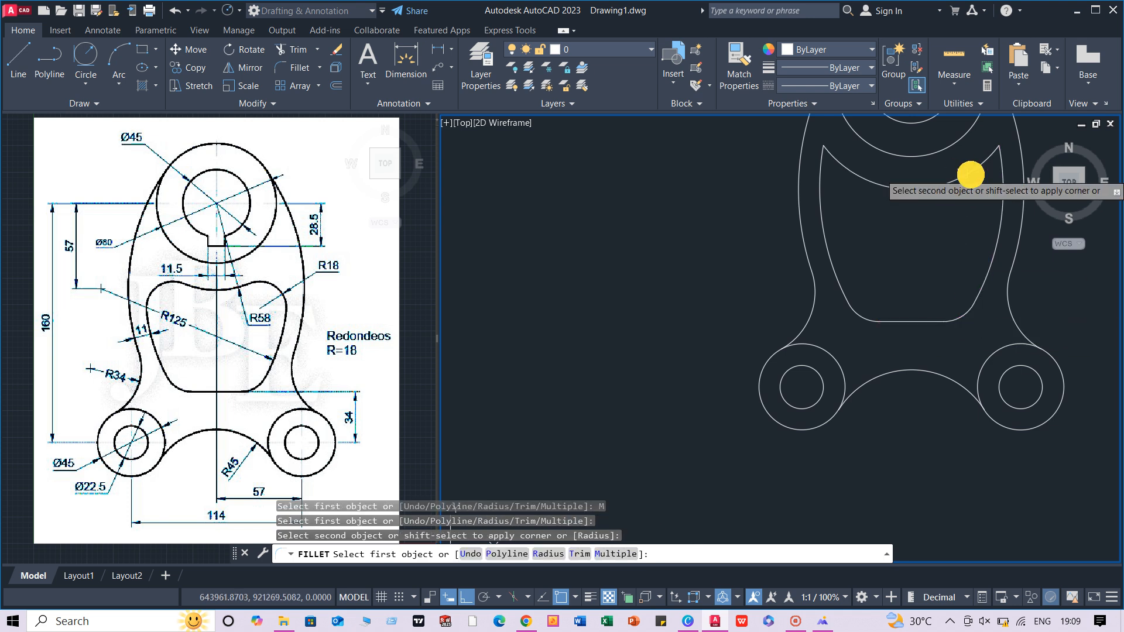
click(1004, 176)
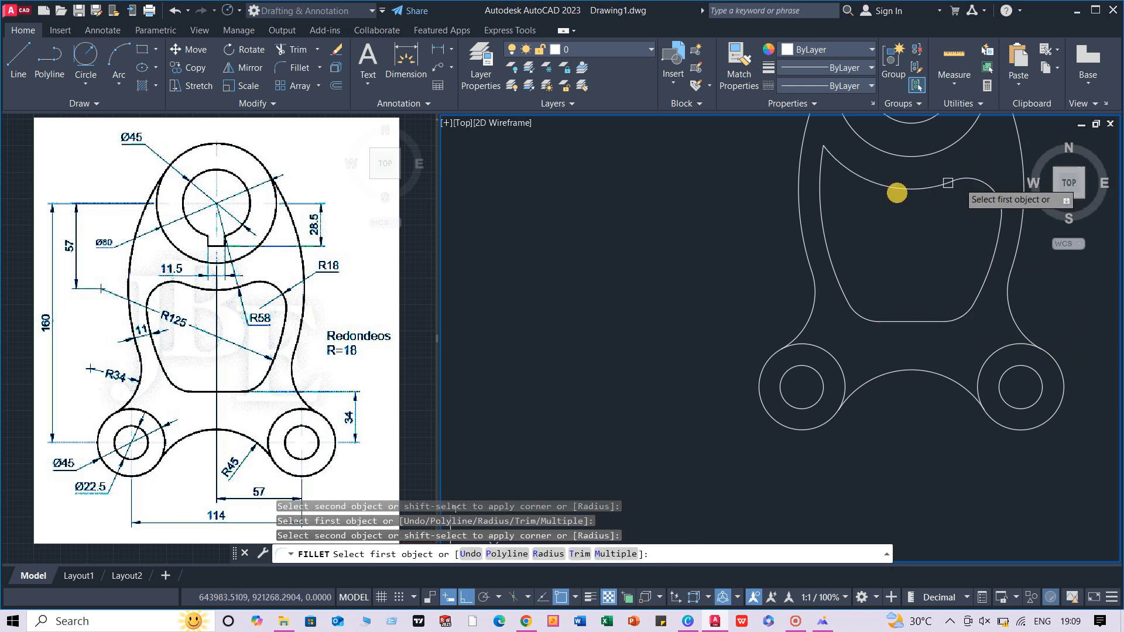
click(871, 181)
click(837, 222)
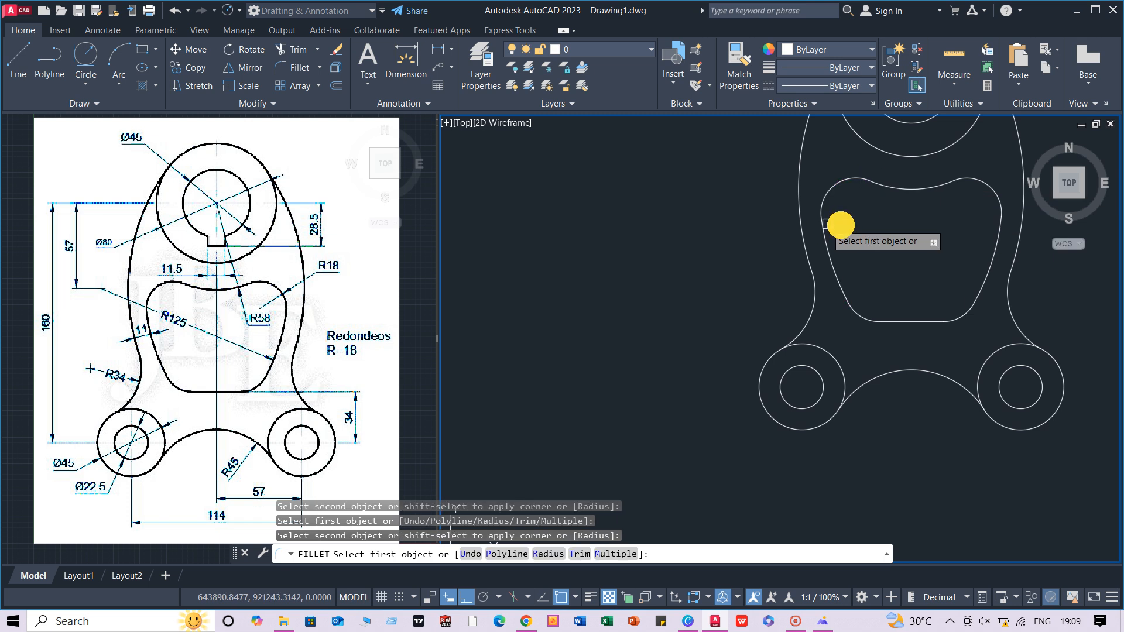
middle_drag(870, 246, 779, 316)
scroll(779, 316, down, 2)
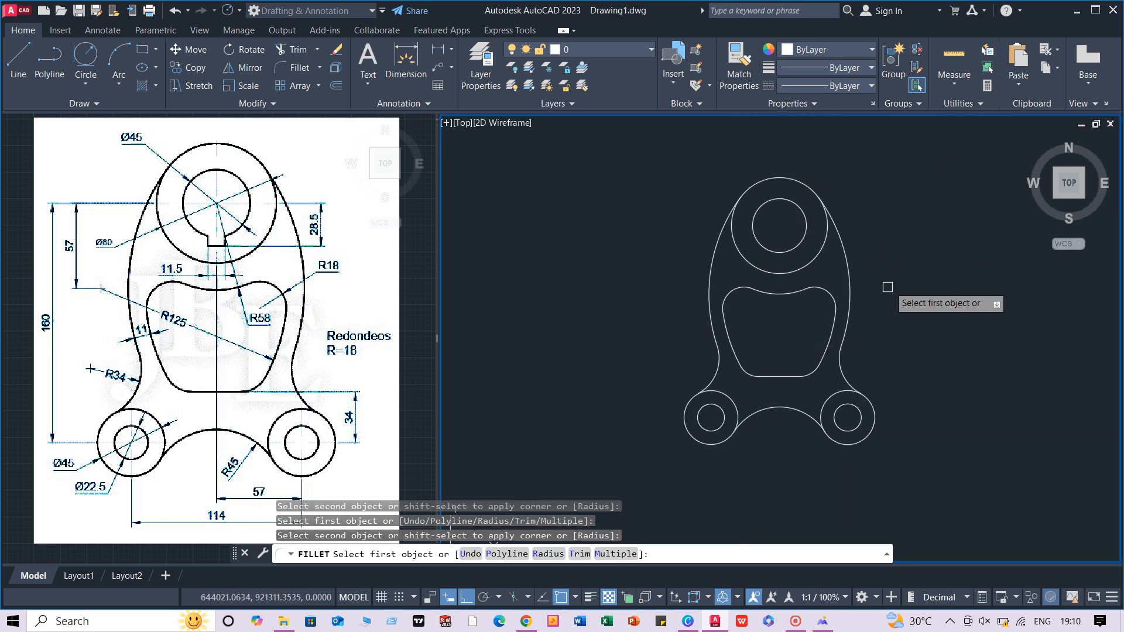
right_click(924, 277)
click(925, 276)
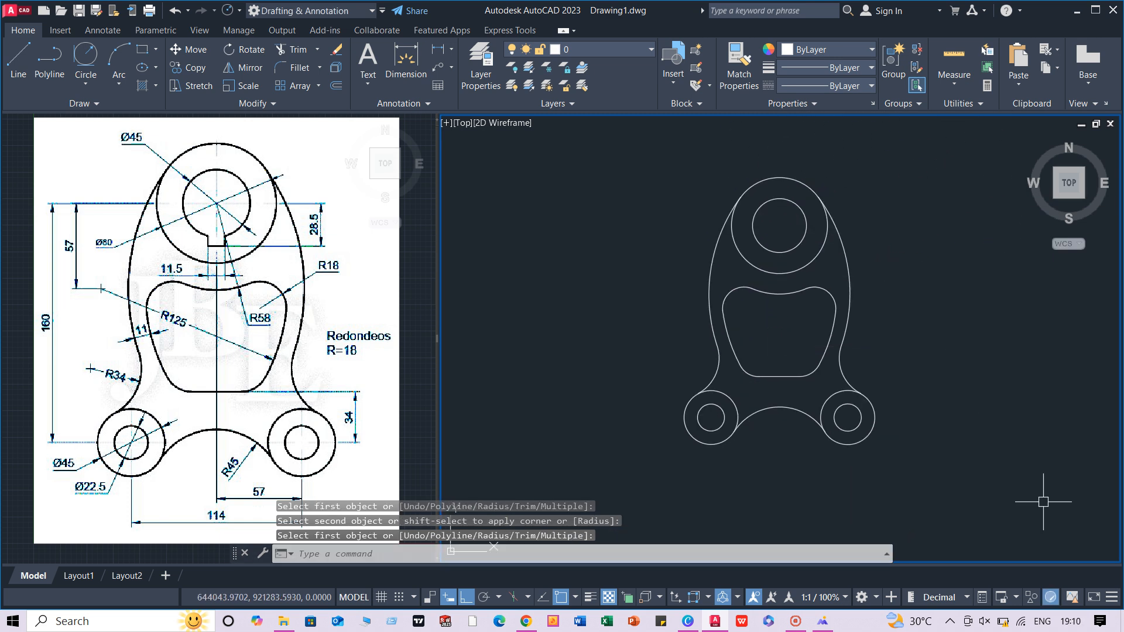
Step: Turn on Clean Screen and enlarge the view of the whole bracket
click(1094, 597)
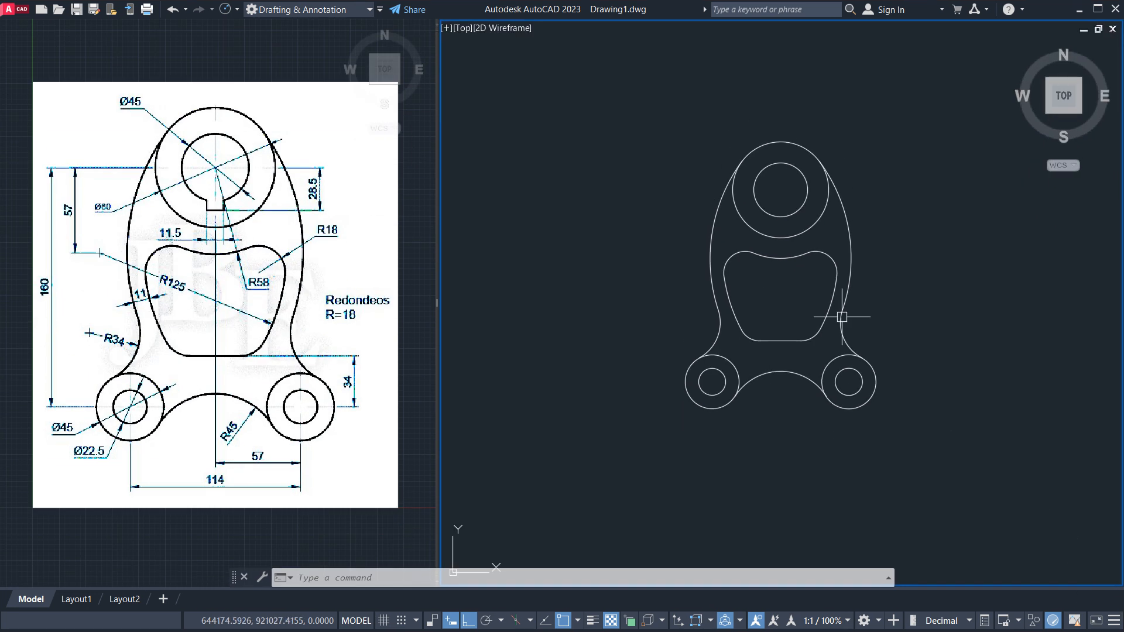
scroll(855, 255, up, 2)
middle_drag(897, 252, 866, 246)
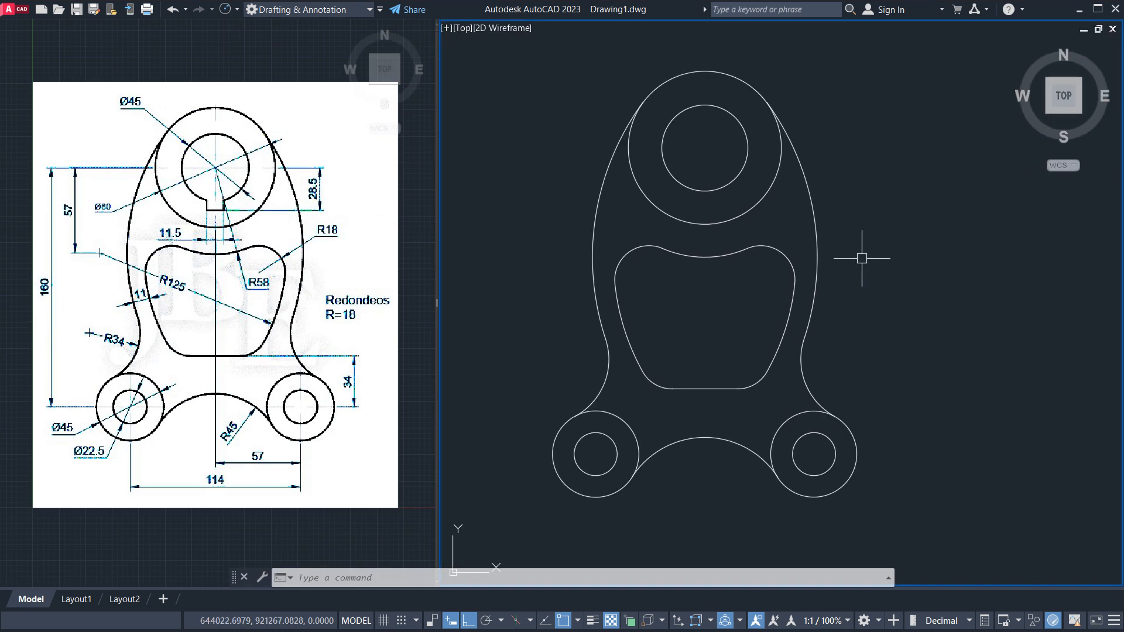